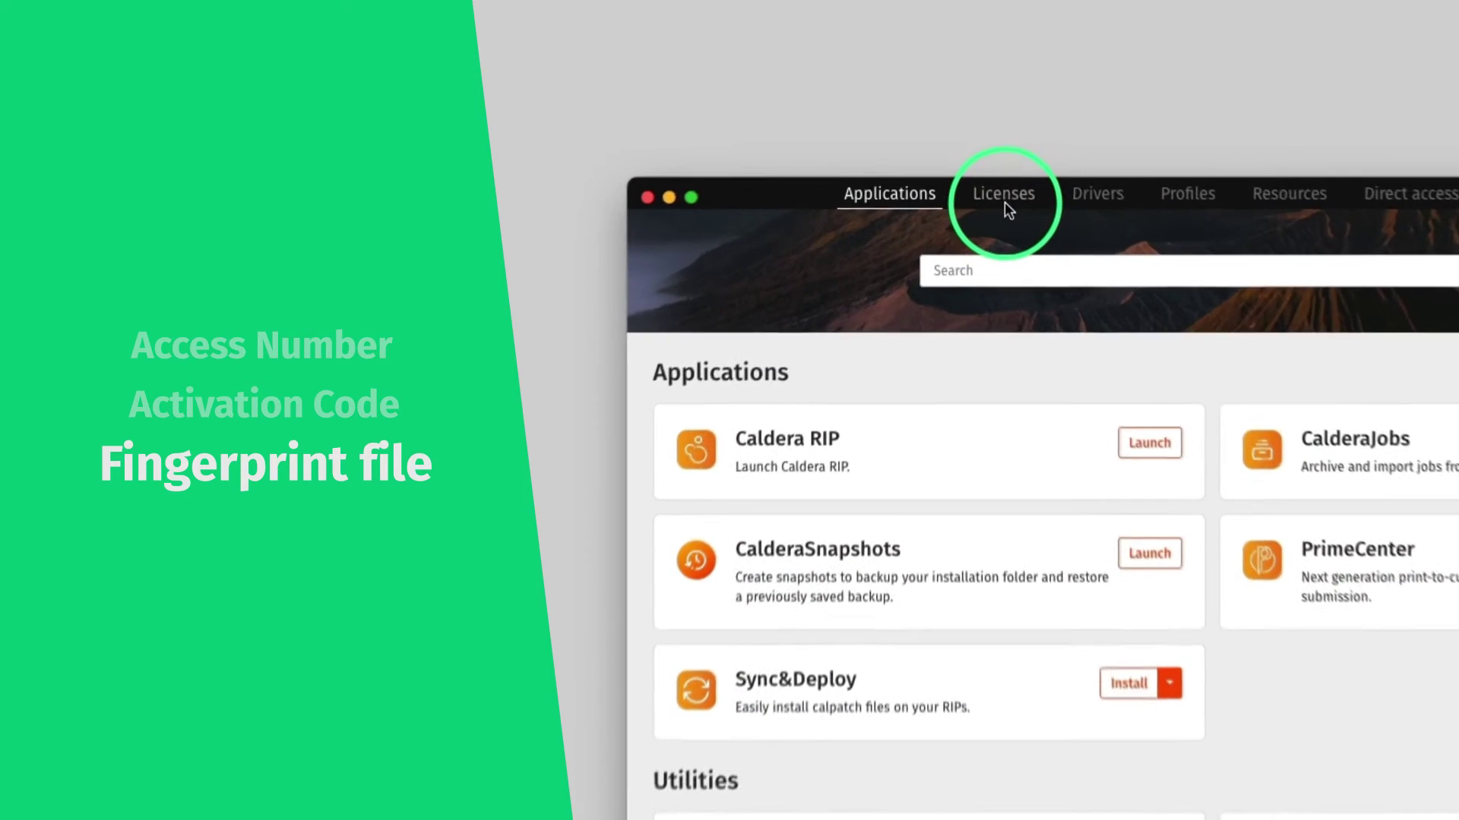
# Export the fingerprint file fingerprint-1646901716248.c2v from the Licenses tab into Téléchargements (Downloads)
pyautogui.click(1007, 204)
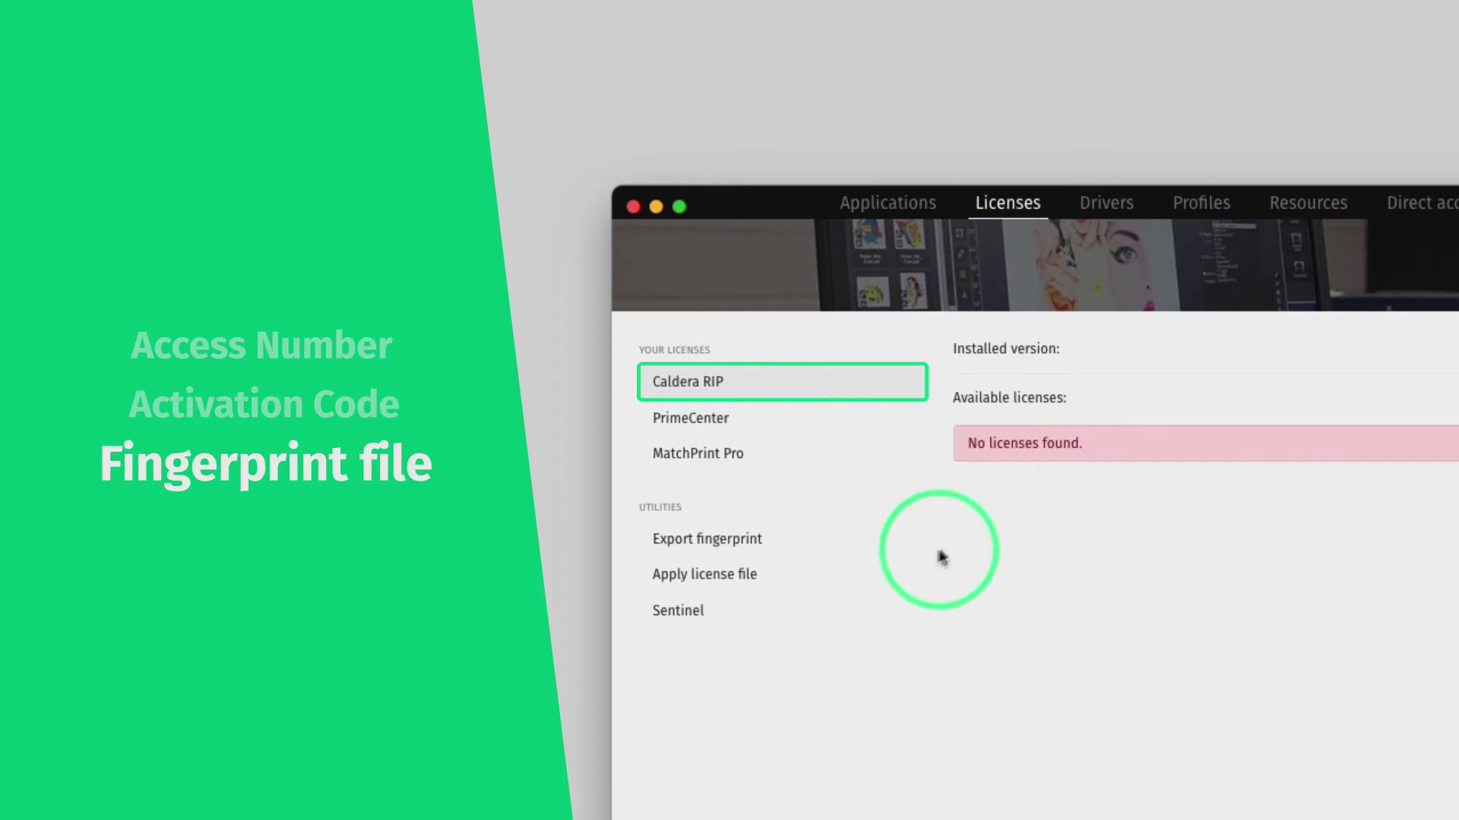
pyautogui.click(814, 555)
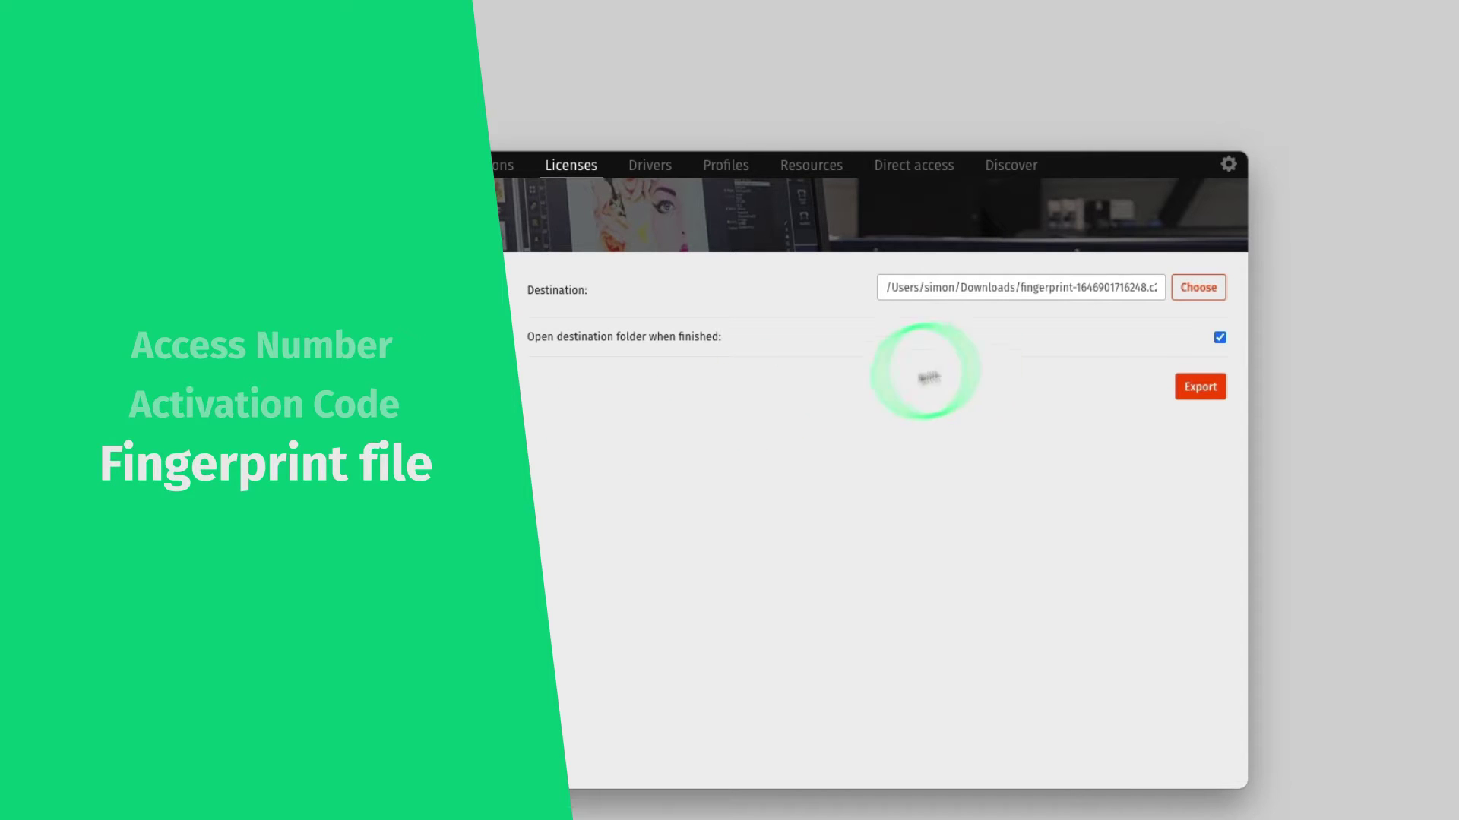
pyautogui.click(1197, 288)
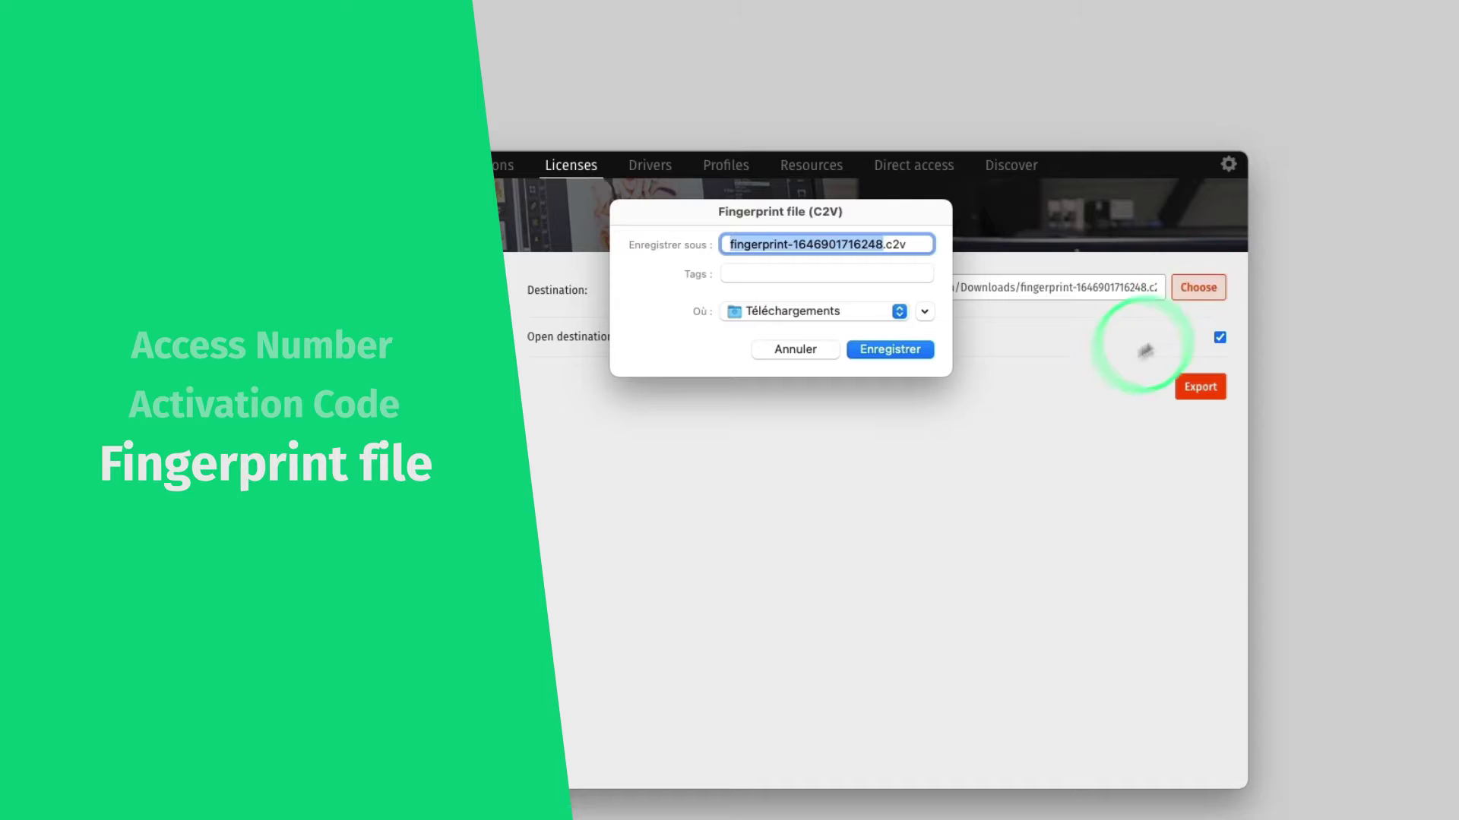
pyautogui.click(889, 351)
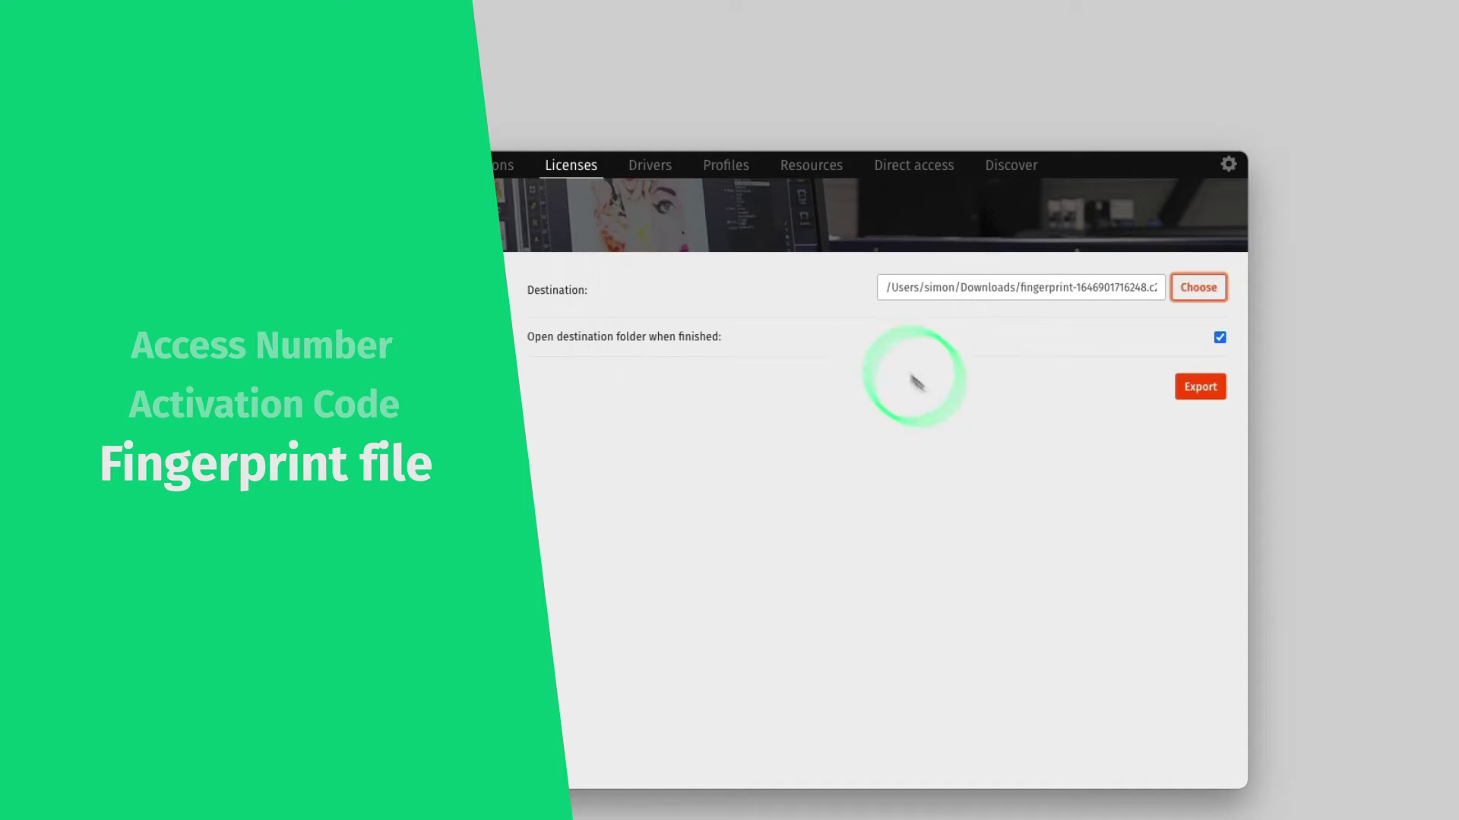
pyautogui.click(1204, 389)
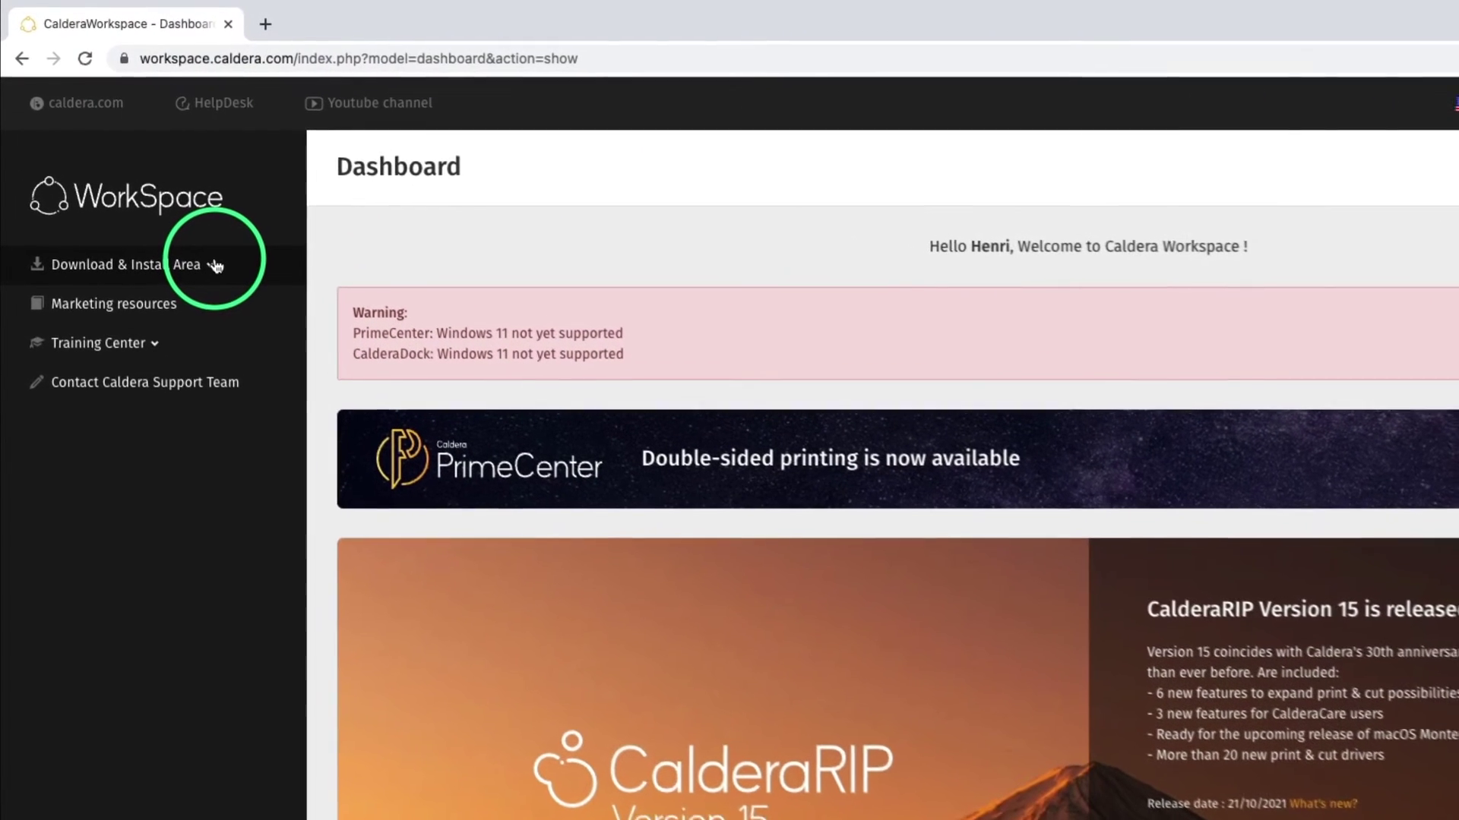
# Go through Download & Install Area to Caldera Licenses Management and its Register a new license form
pyautogui.click(162, 206)
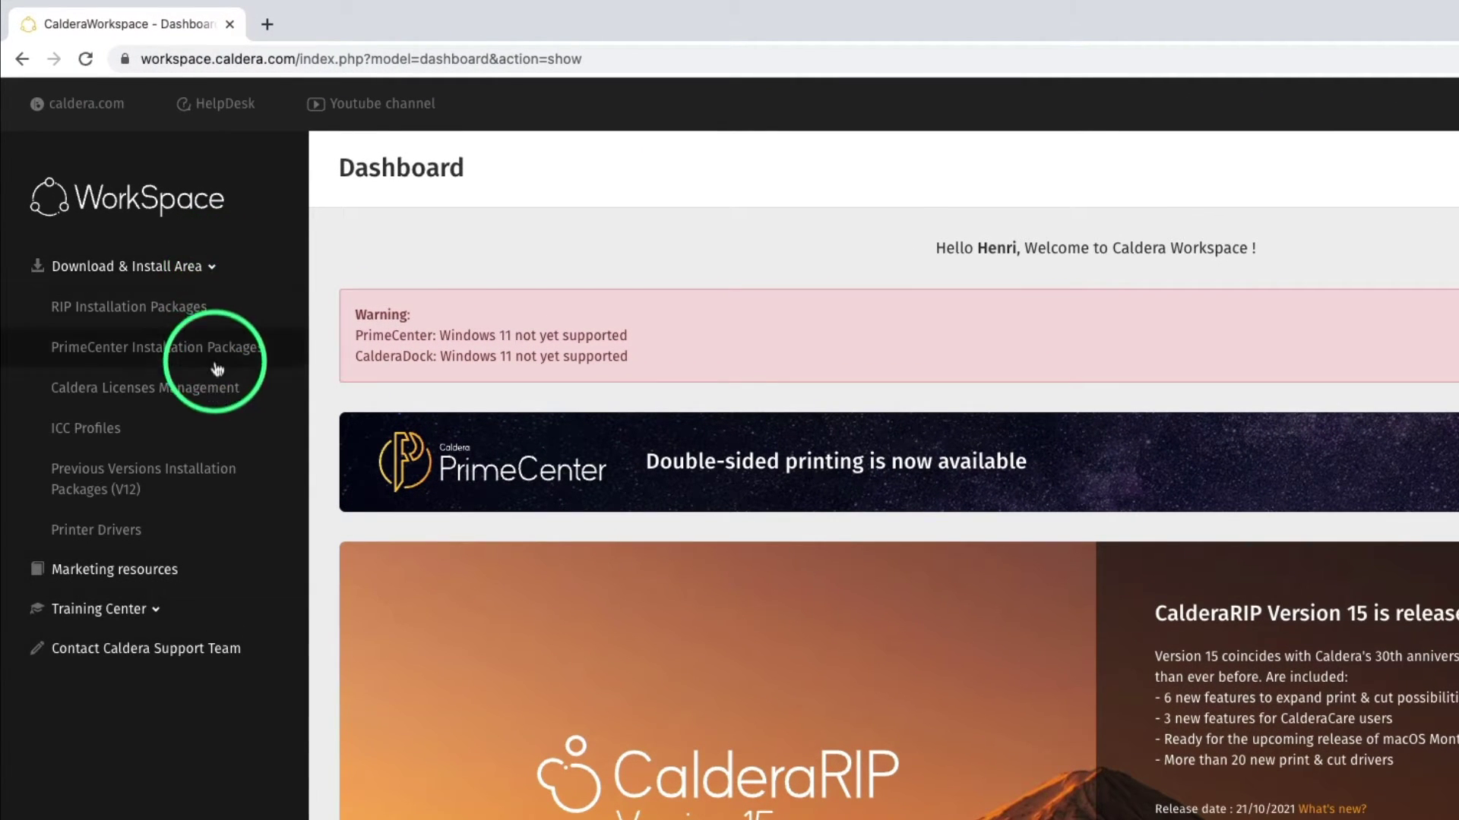
pyautogui.click(220, 398)
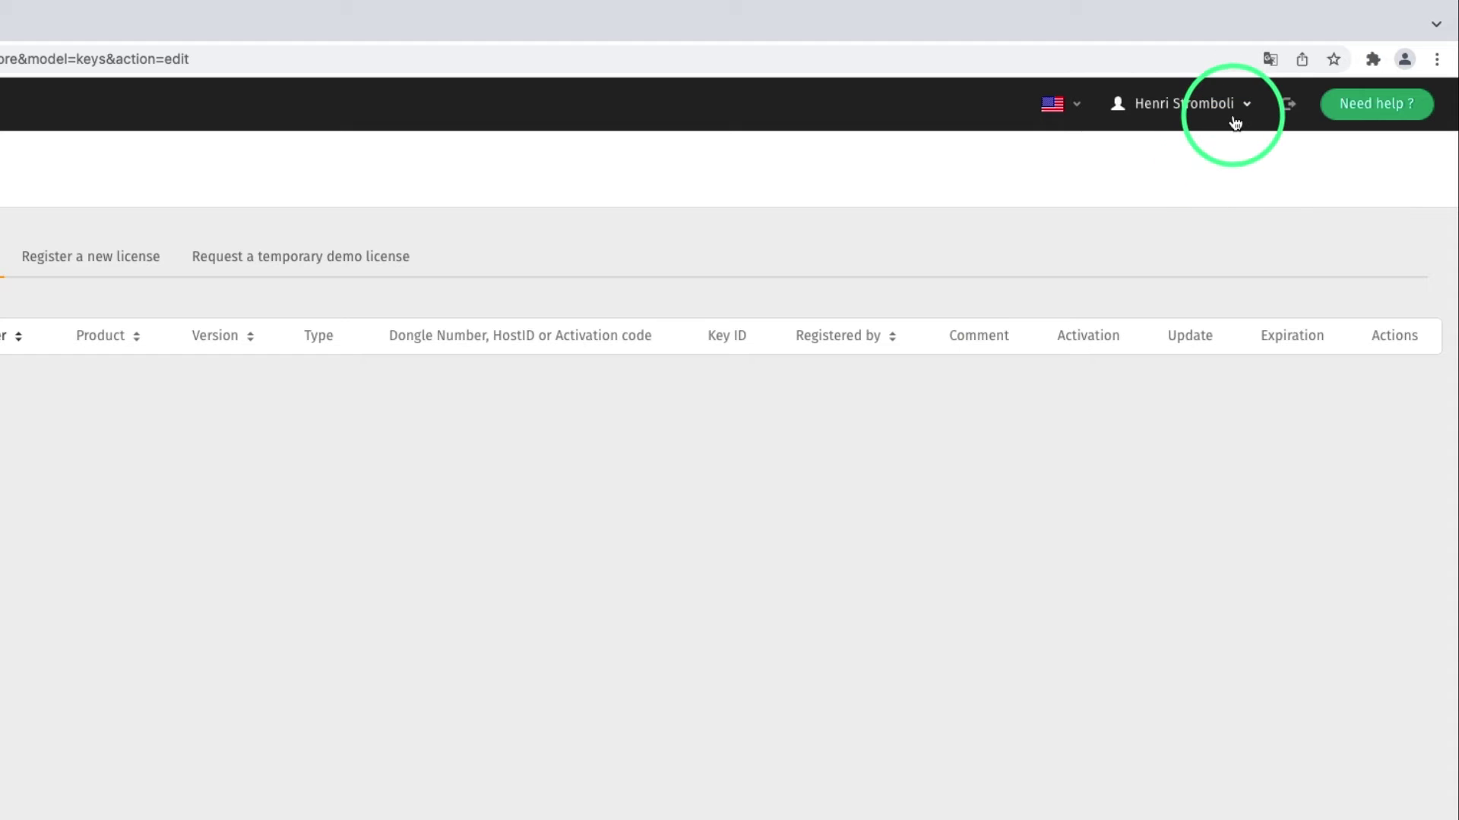
pyautogui.click(1235, 122)
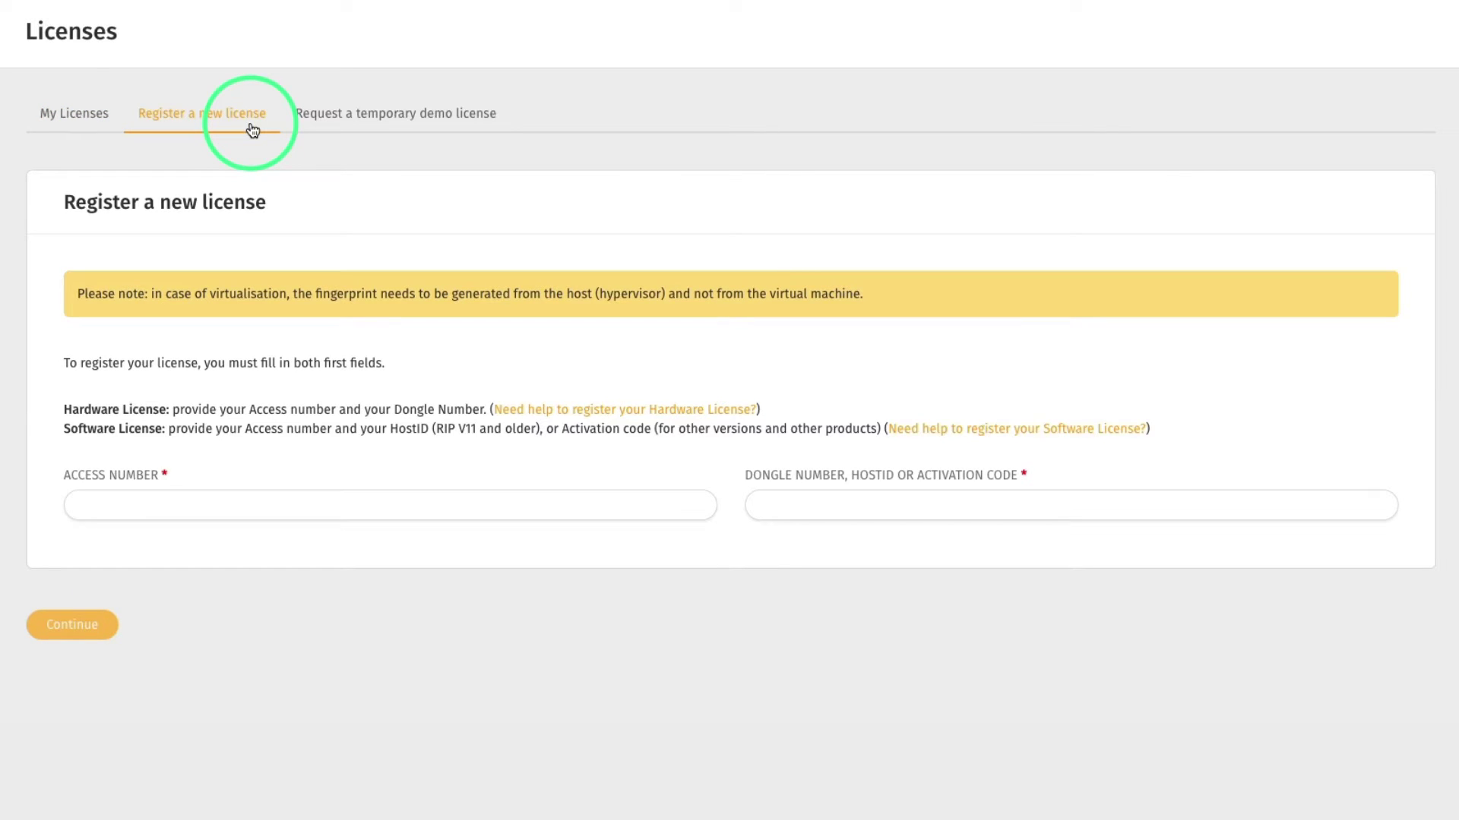
# Paste the access number and the activation code into their registration fields, revealing the printer slots
pyautogui.click(278, 506)
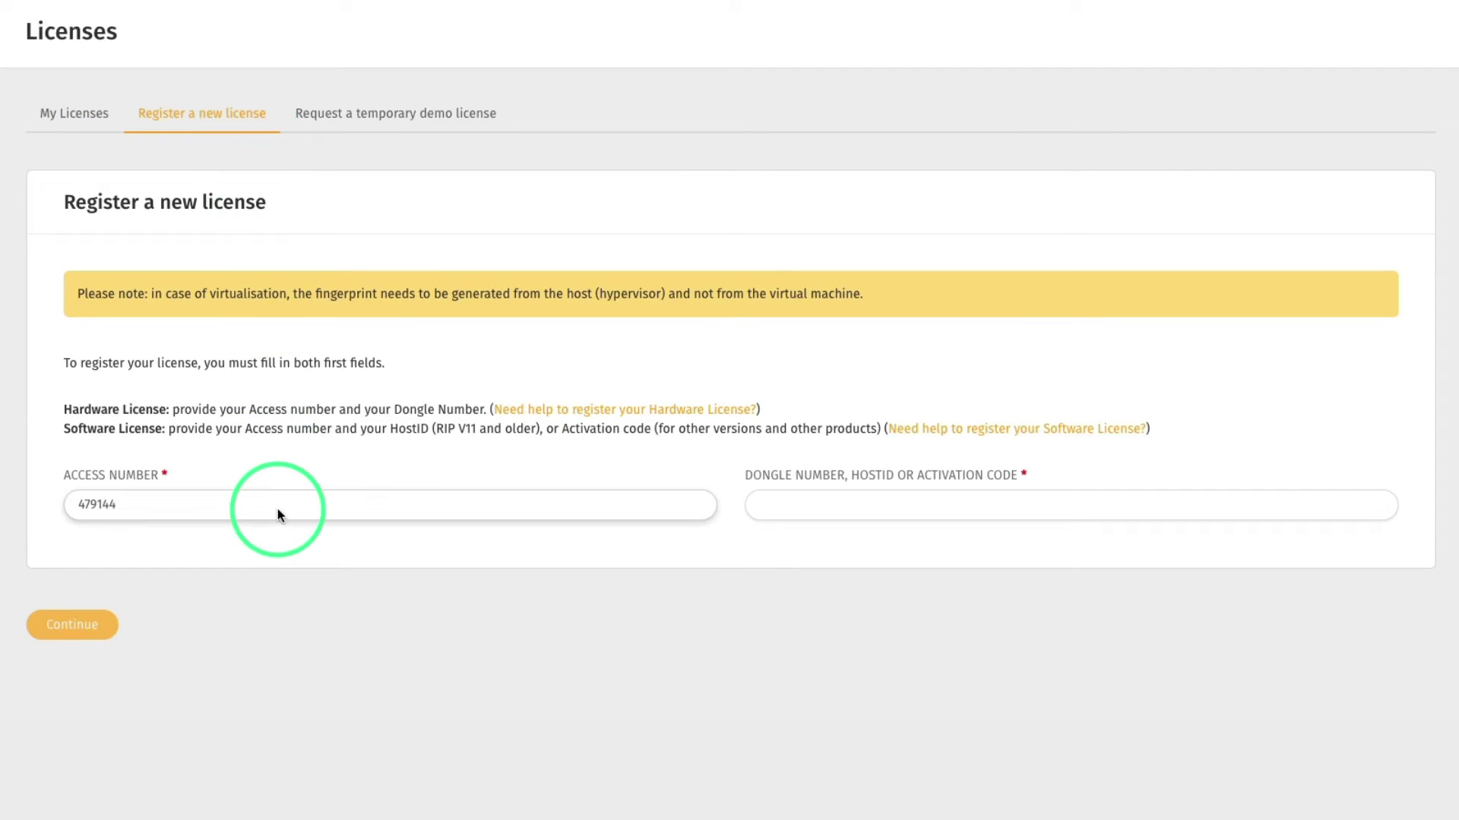
pyautogui.click(821, 515)
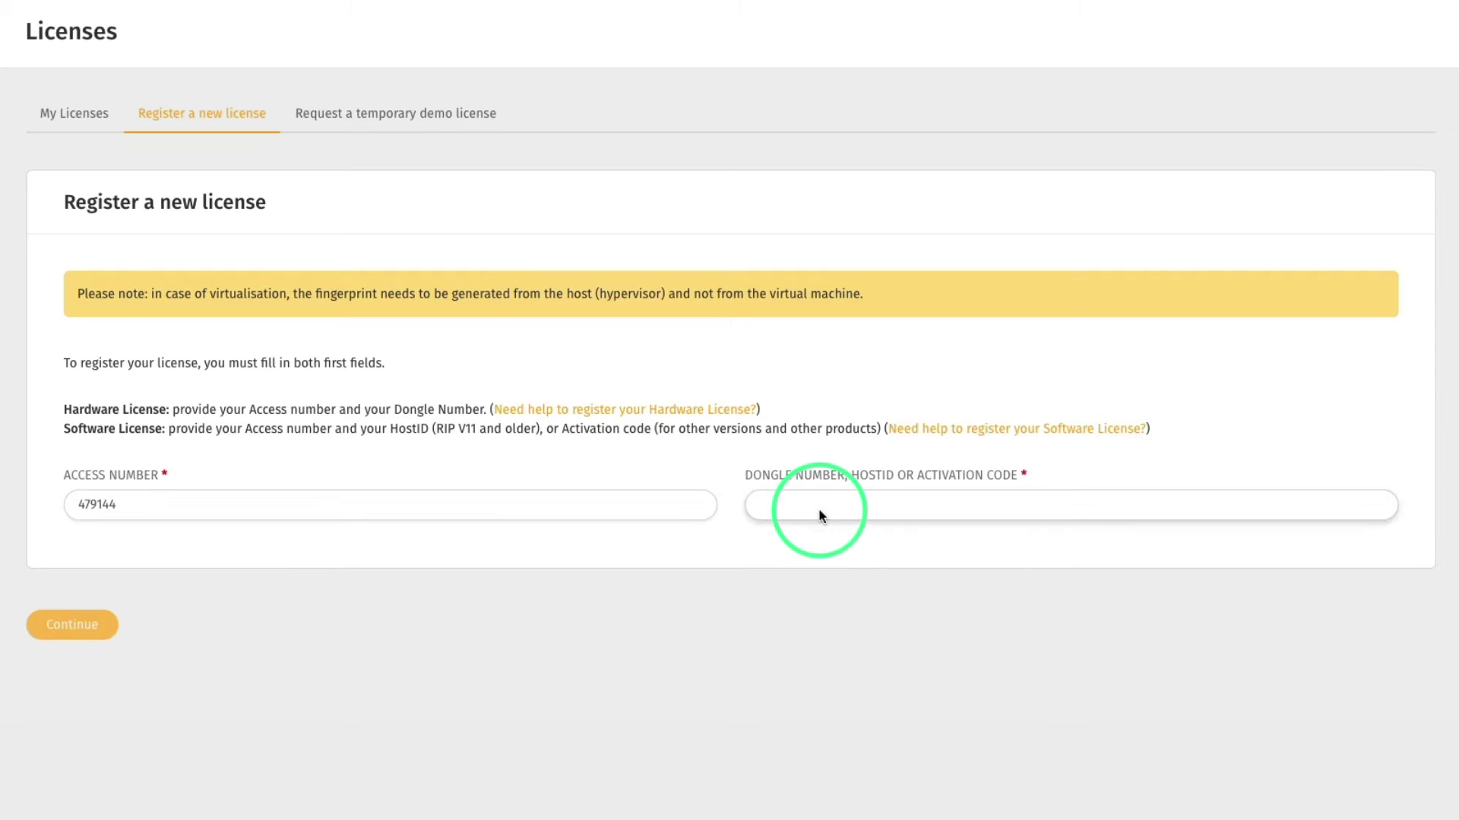
pyautogui.hotkey('ctrl', 'v')
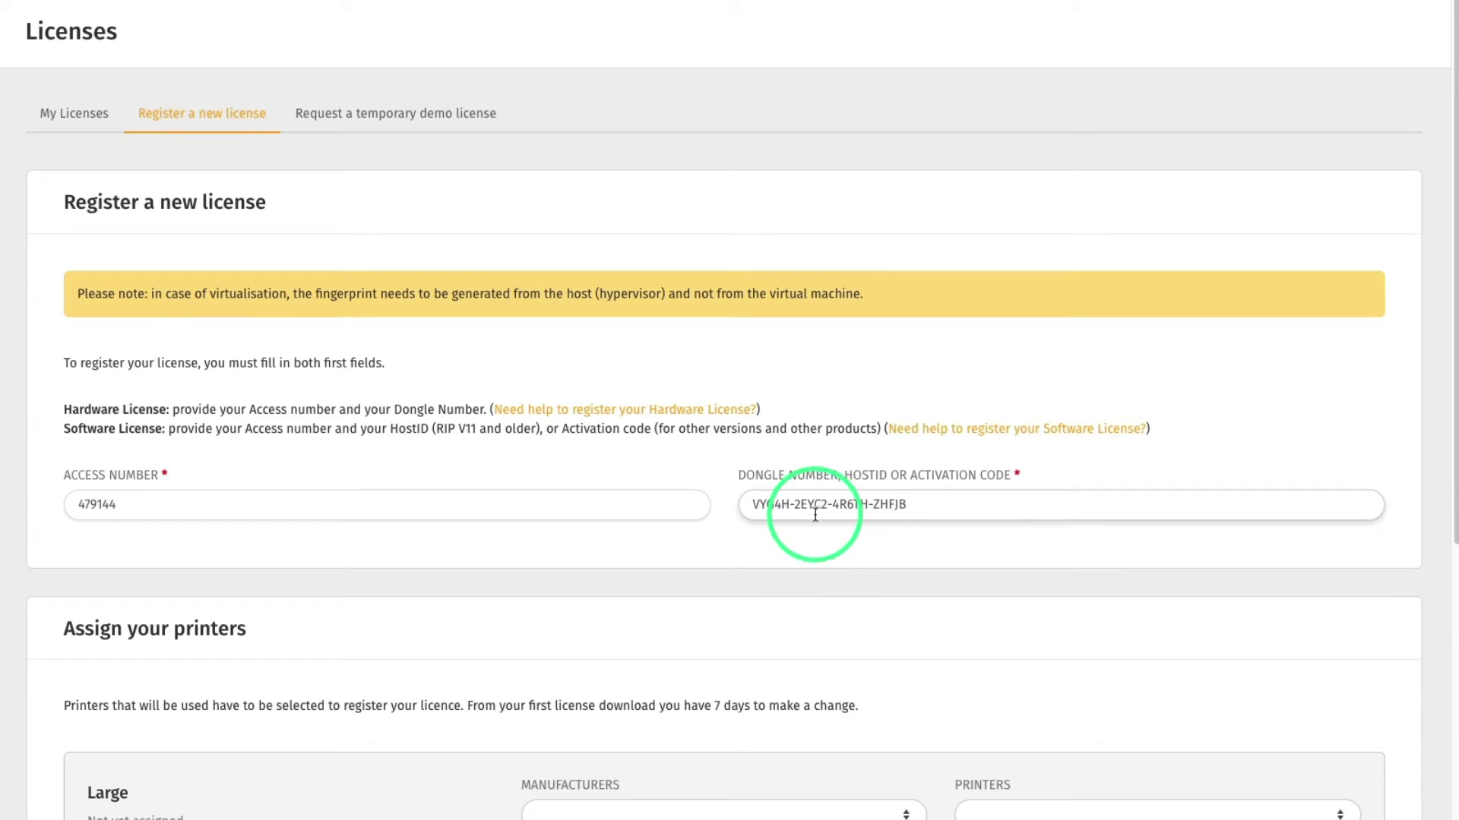
pyautogui.scroll(-5, 835, 509)
pyautogui.scroll(-1, 857, 510)
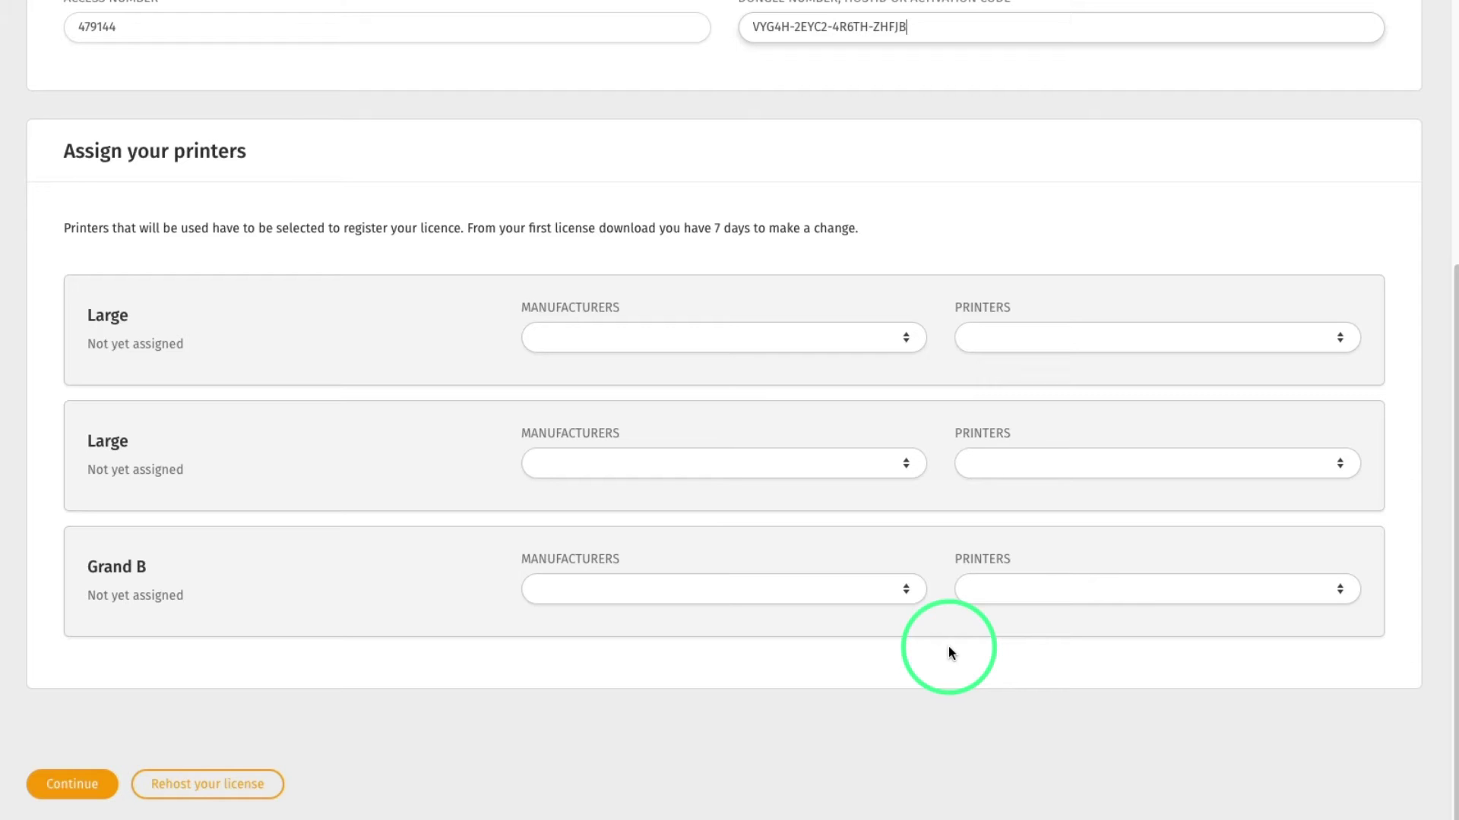
# Assign HP Inc HP-Latex-365 to the first Large printer slot
pyautogui.click(748, 336)
pyautogui.write('hp')
pyautogui.press('Return')
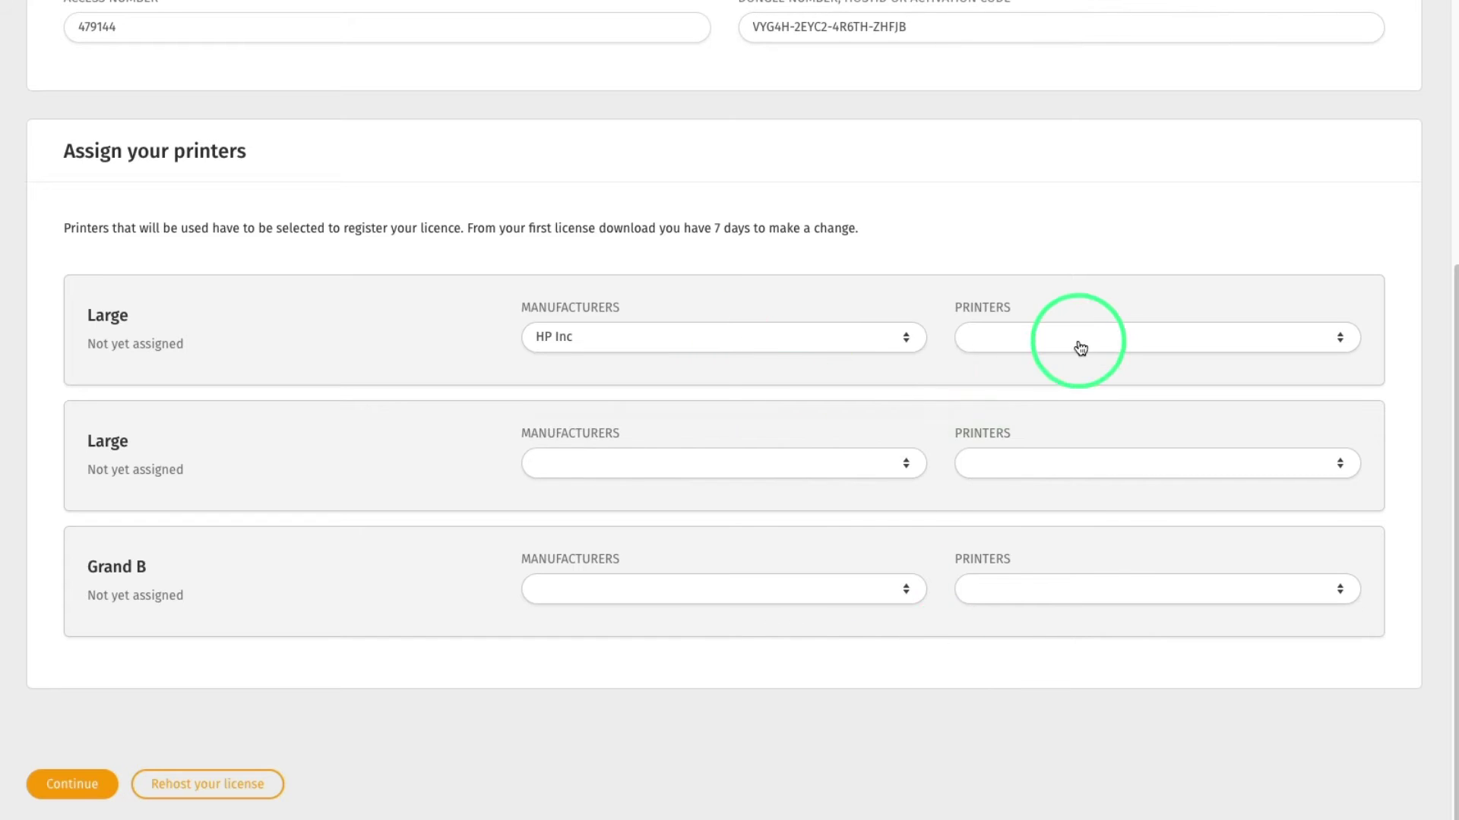
pyautogui.click(1075, 340)
pyautogui.write('latex')
pyautogui.scroll(-3, 1147, 504)
pyautogui.click(1146, 504)
# Assign Epson SureColor S80600L to the second Large printer slot
pyautogui.click(808, 478)
pyautogui.write('epson')
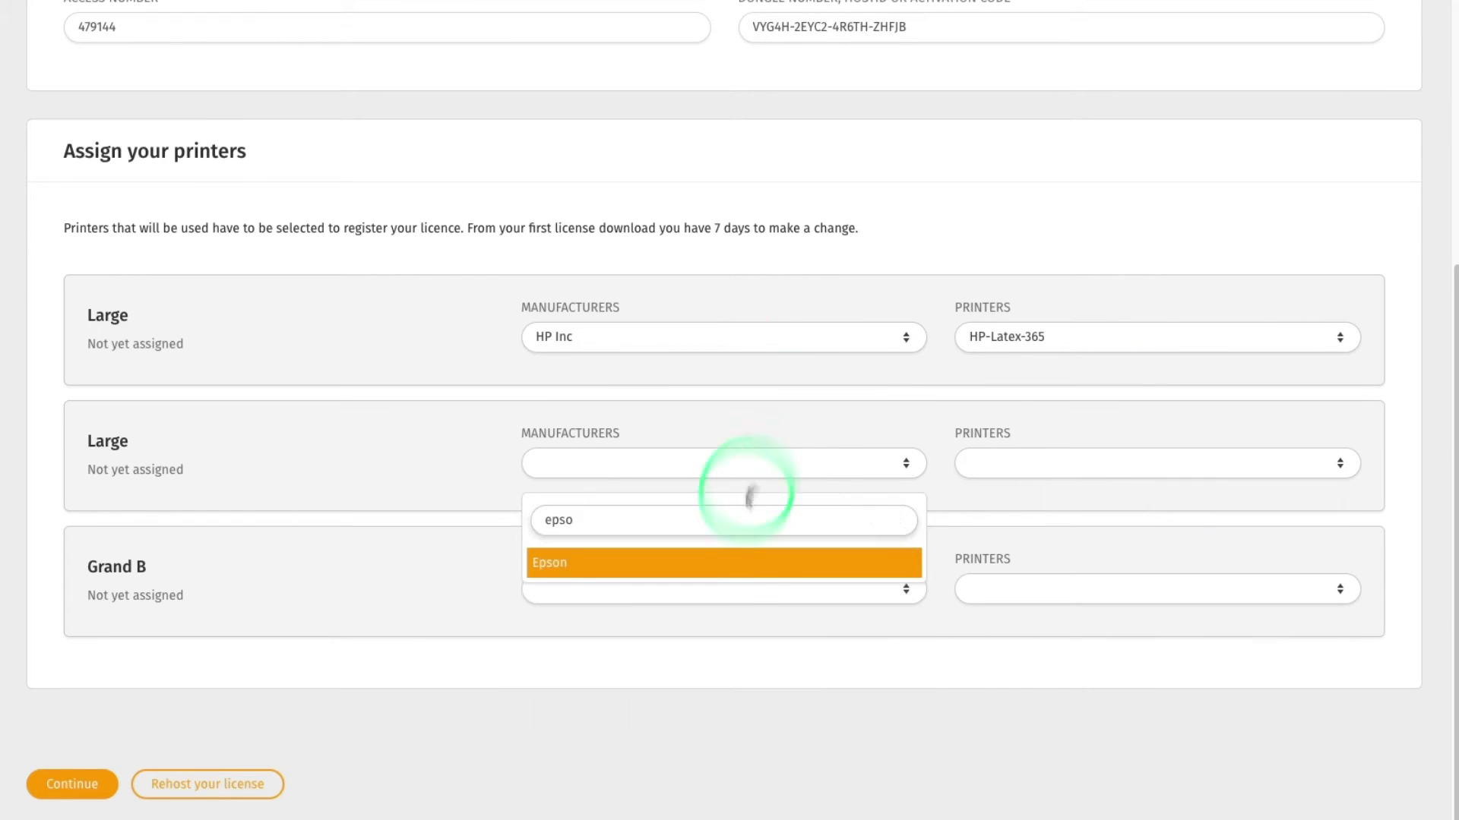
pyautogui.press('Return')
pyautogui.click(1055, 479)
pyautogui.write('sc')
pyautogui.click(1090, 620)
# Assign swissQprint Impala-2i to the Grand B printer slot
pyautogui.click(759, 599)
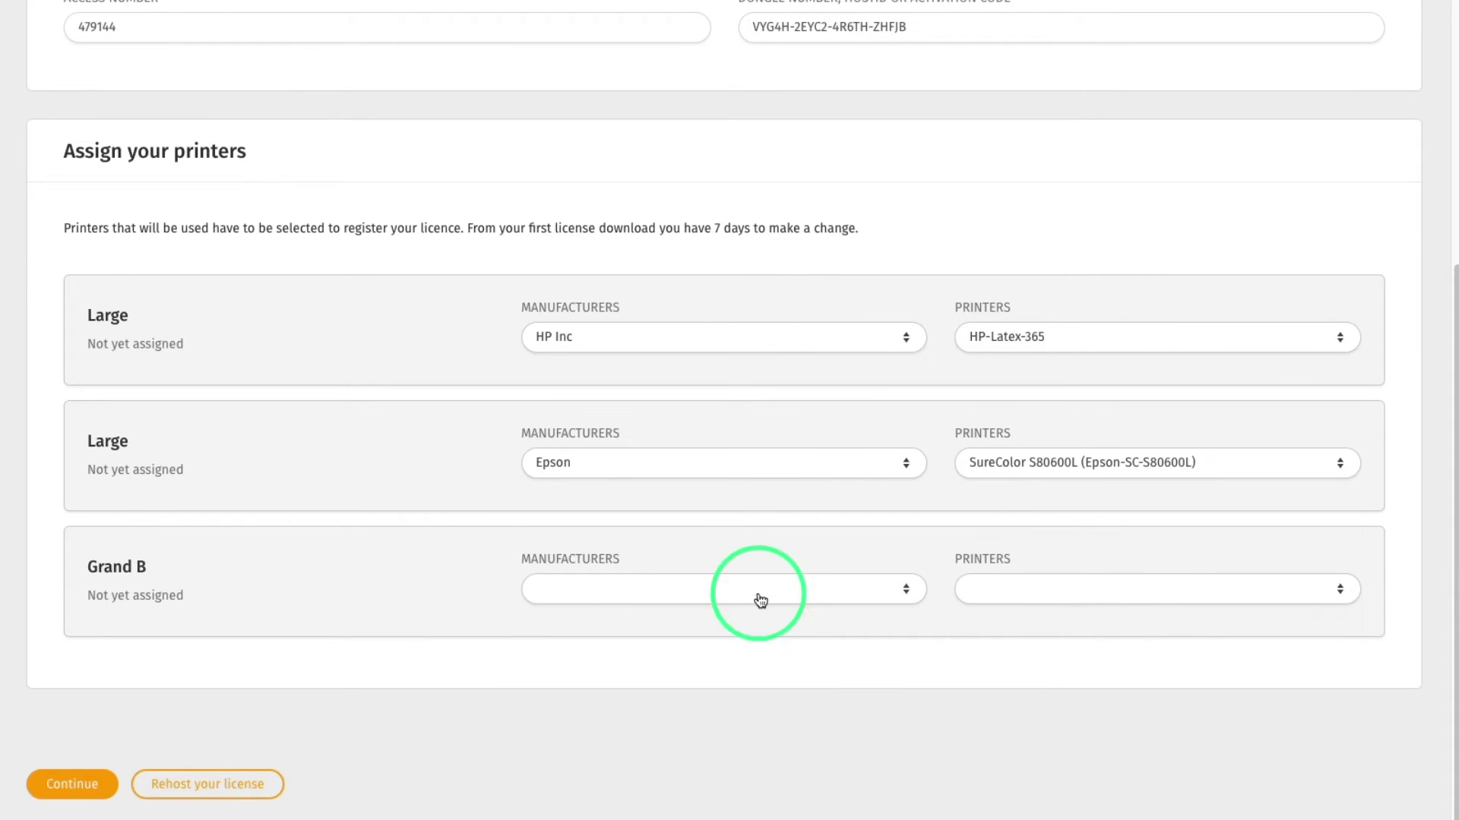
pyautogui.write('Swiss')
pyautogui.press('Return')
pyautogui.click(1058, 596)
pyautogui.click(1097, 763)
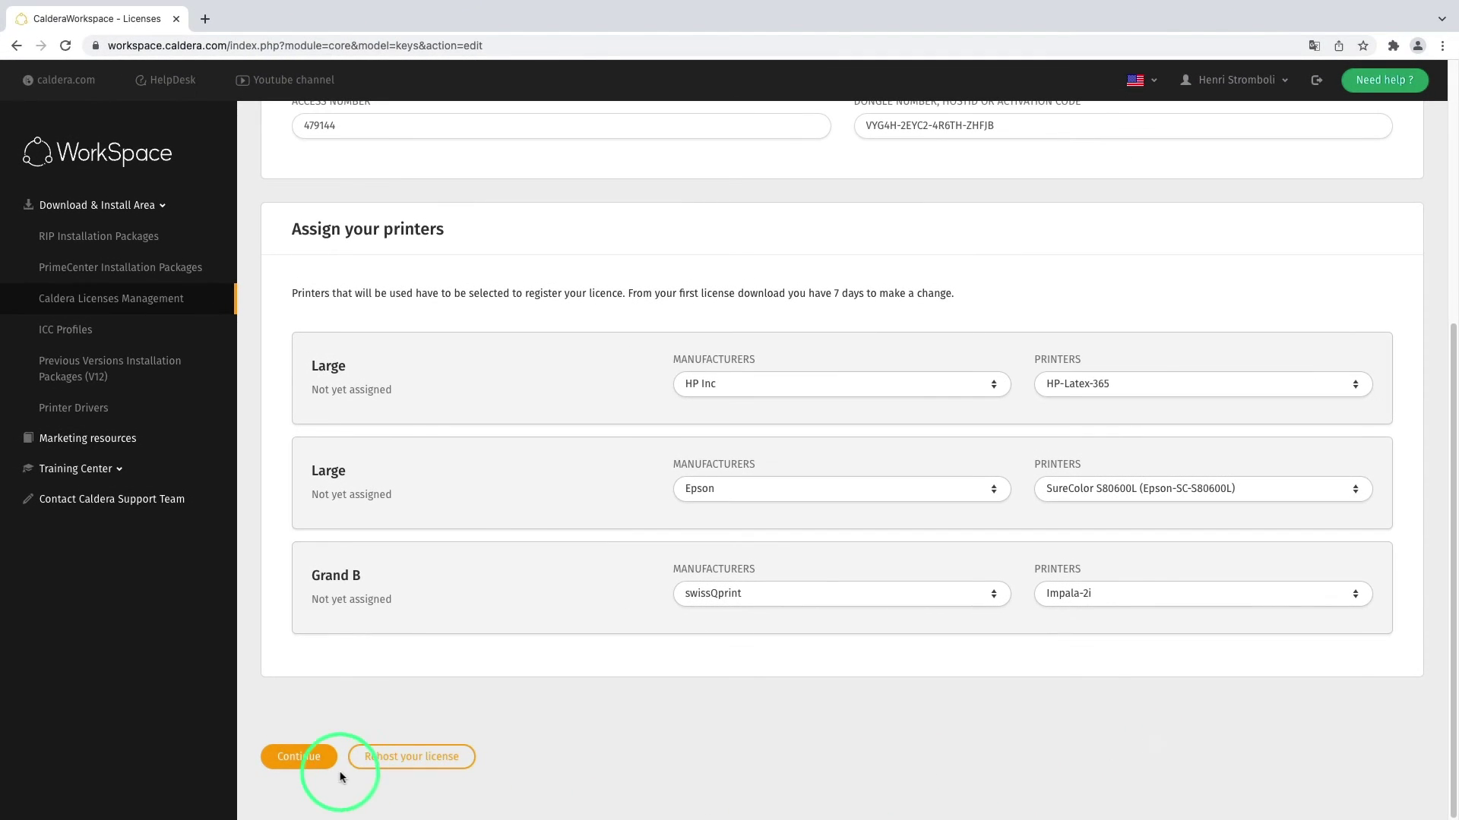
# Upload the .c2v fingerprint from Downloads and continue to register the RIP V15 license
pyautogui.click(328, 760)
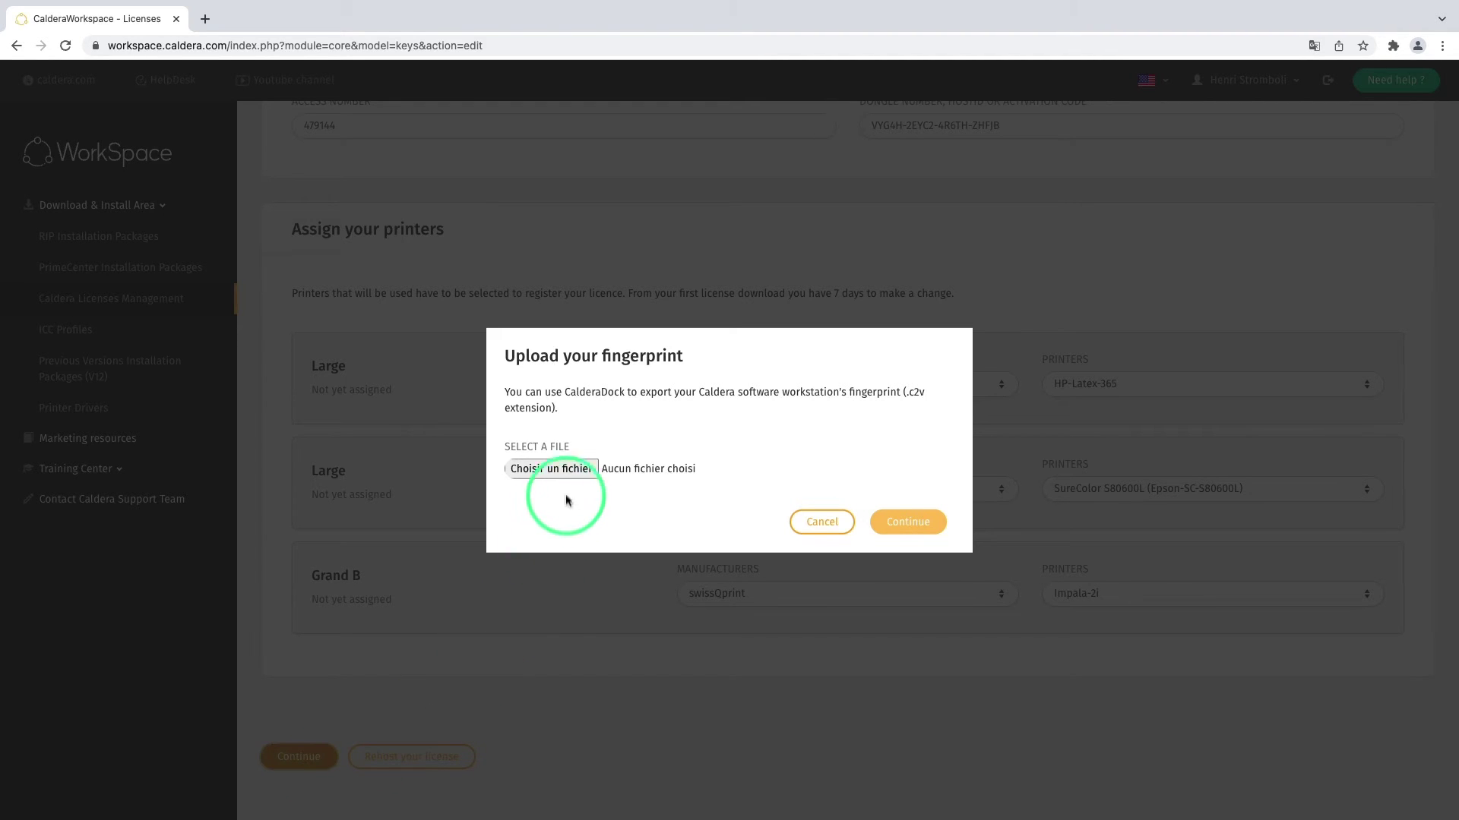
pyautogui.click(573, 471)
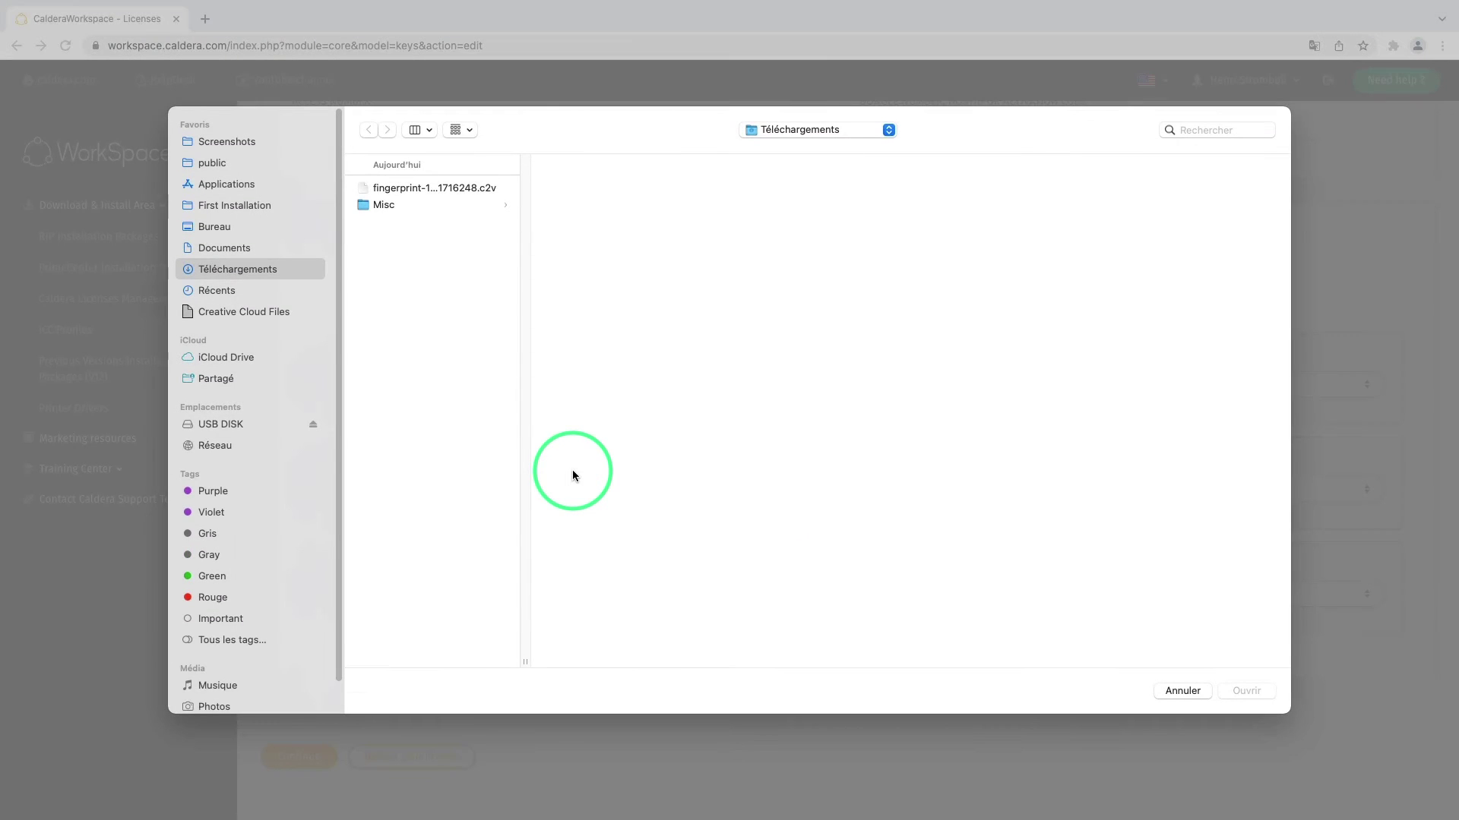
pyautogui.click(450, 190)
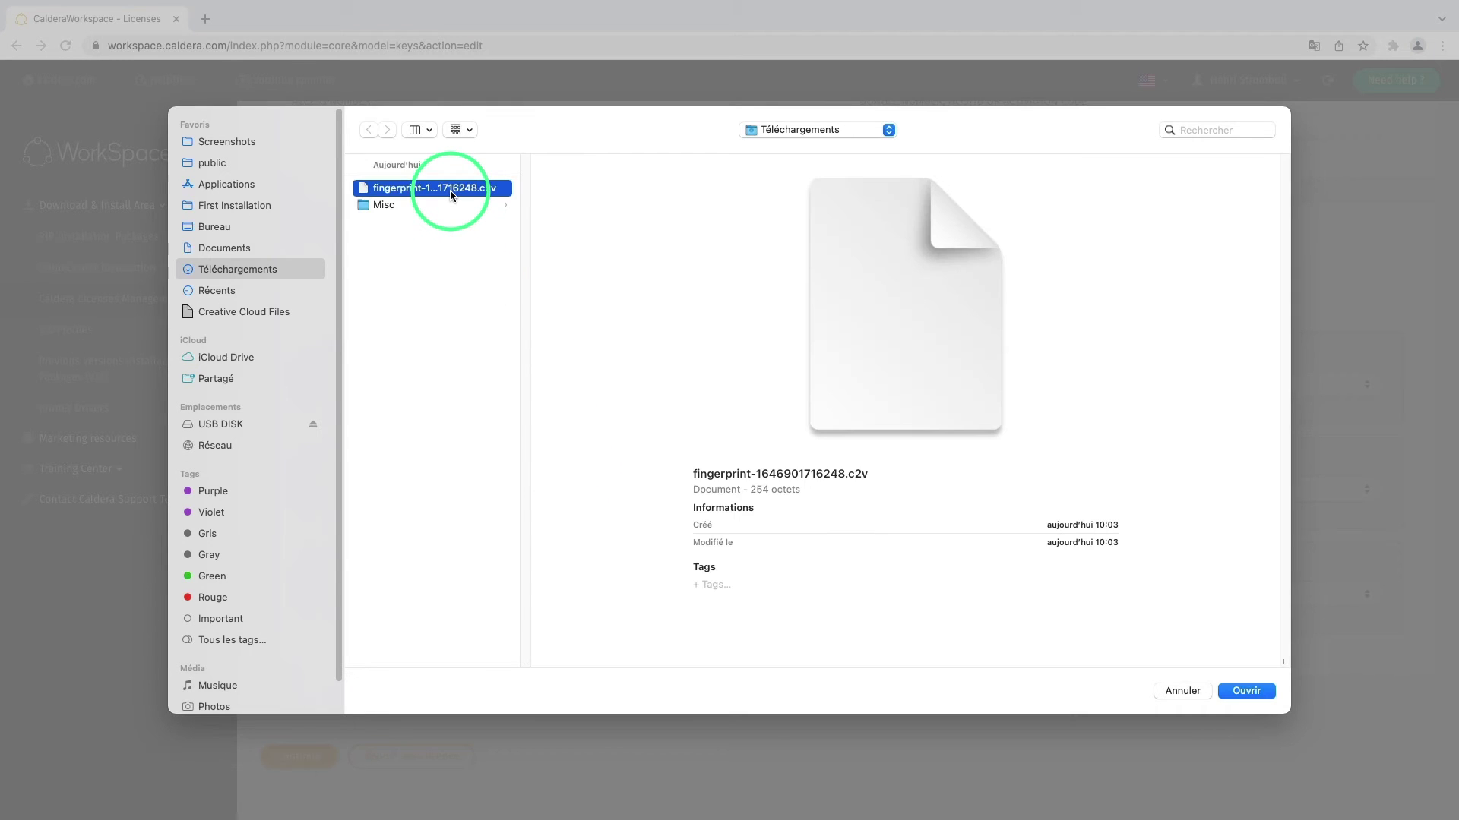
pyautogui.click(1257, 695)
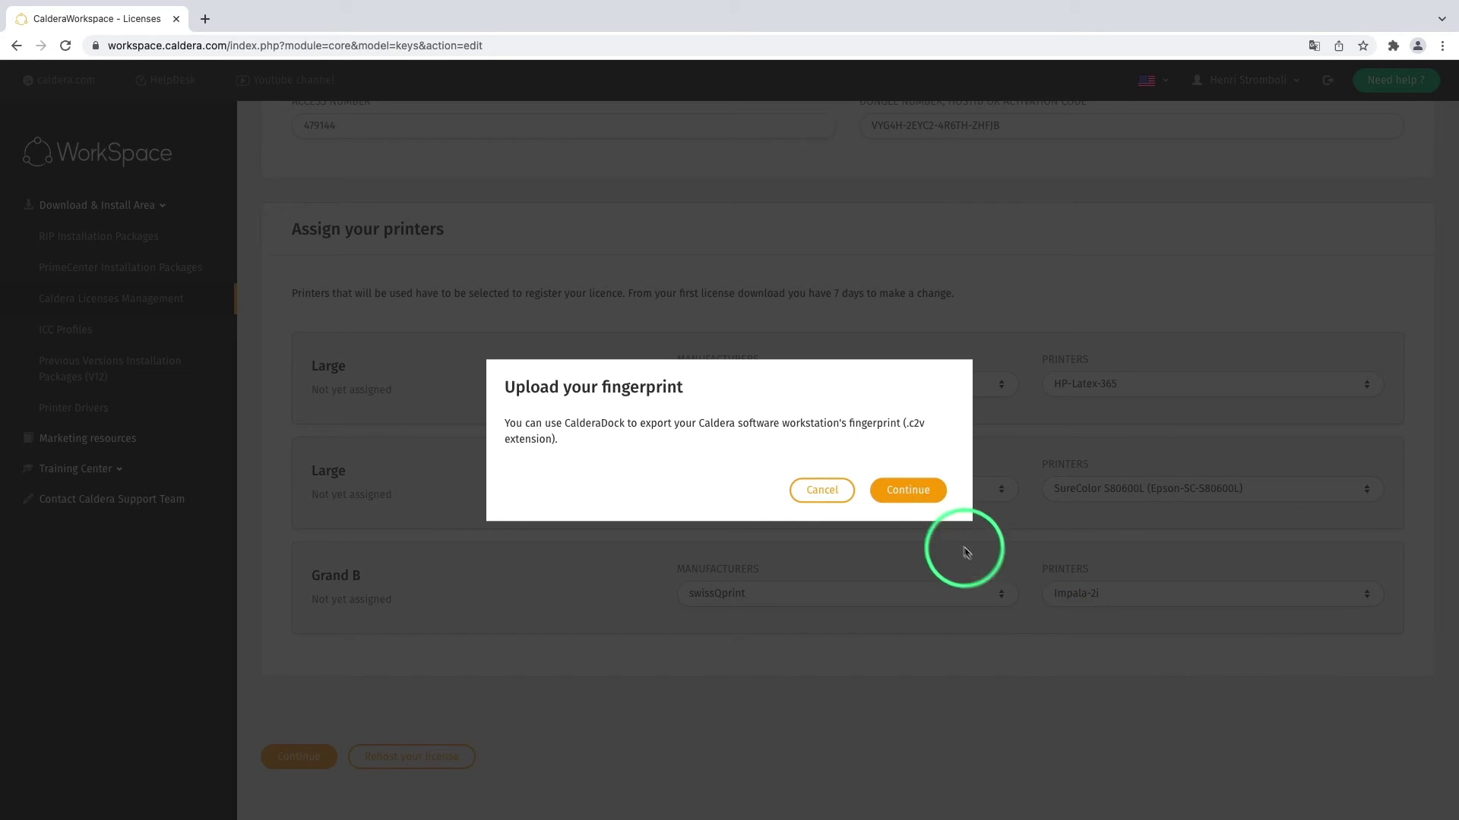
pyautogui.click(910, 490)
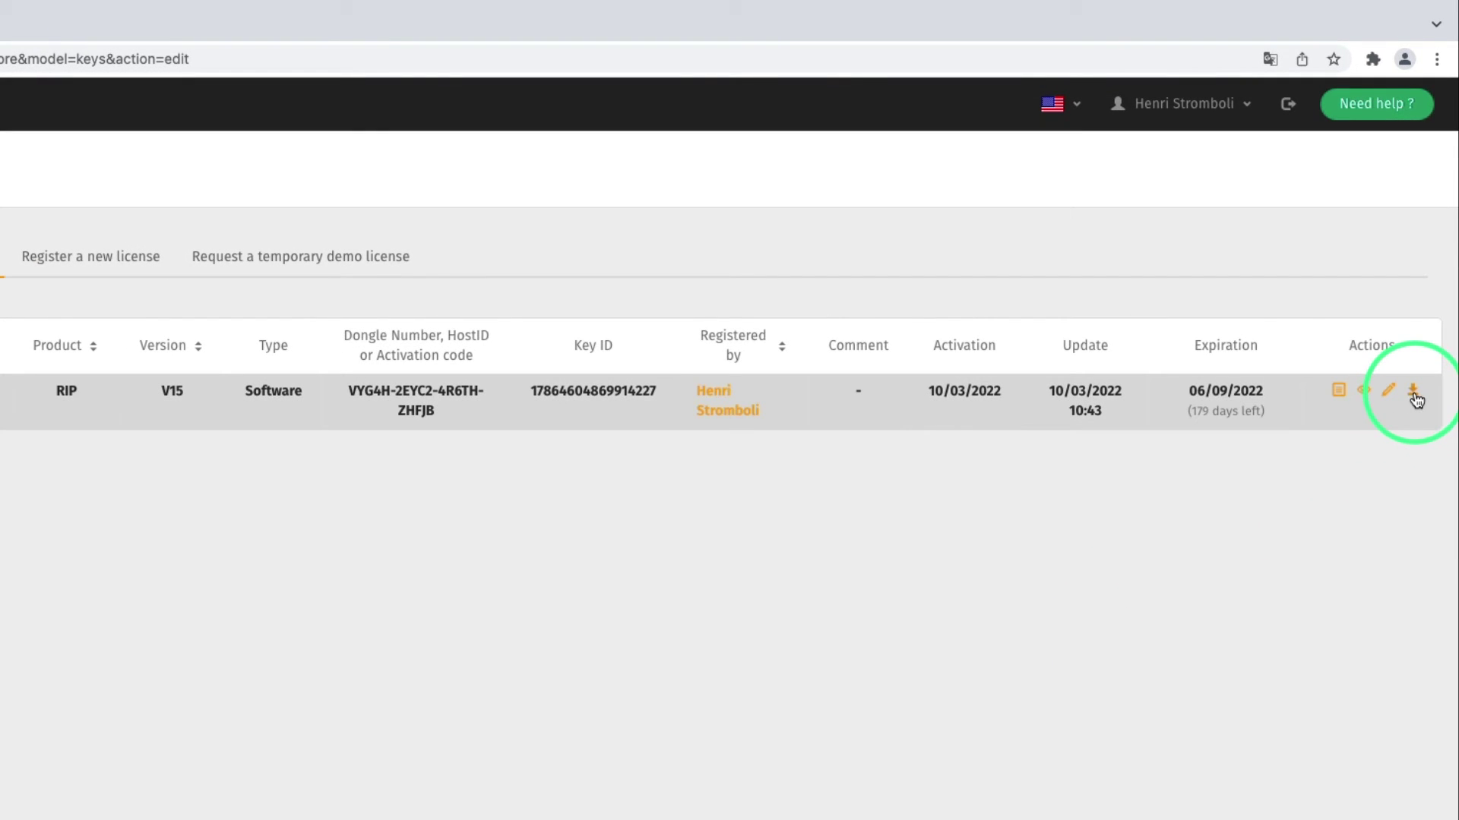
# Download the .V2C activation file from the RIP V15 license row's Actions menu
pyautogui.click(1415, 395)
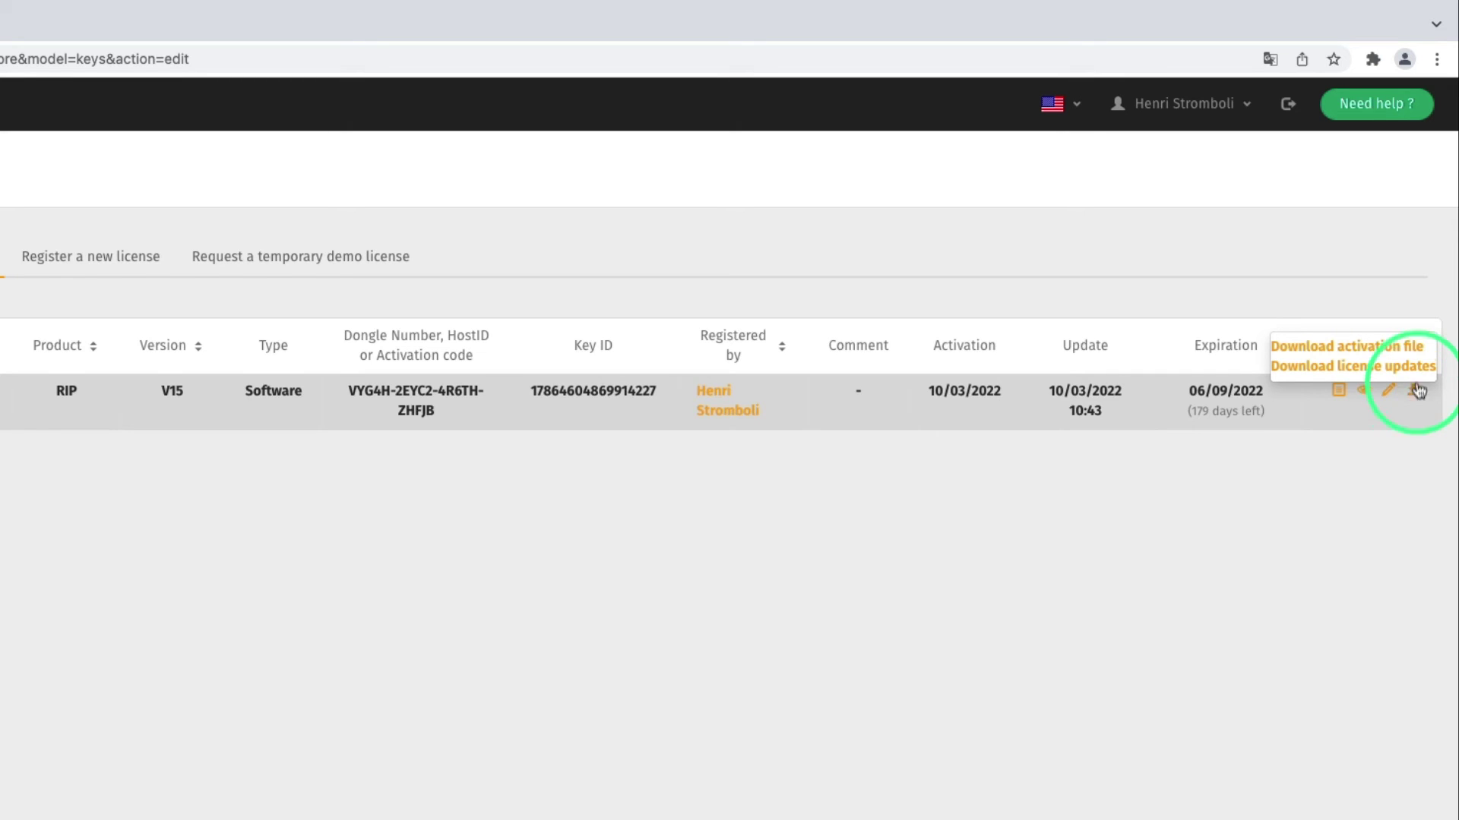
pyautogui.click(1402, 348)
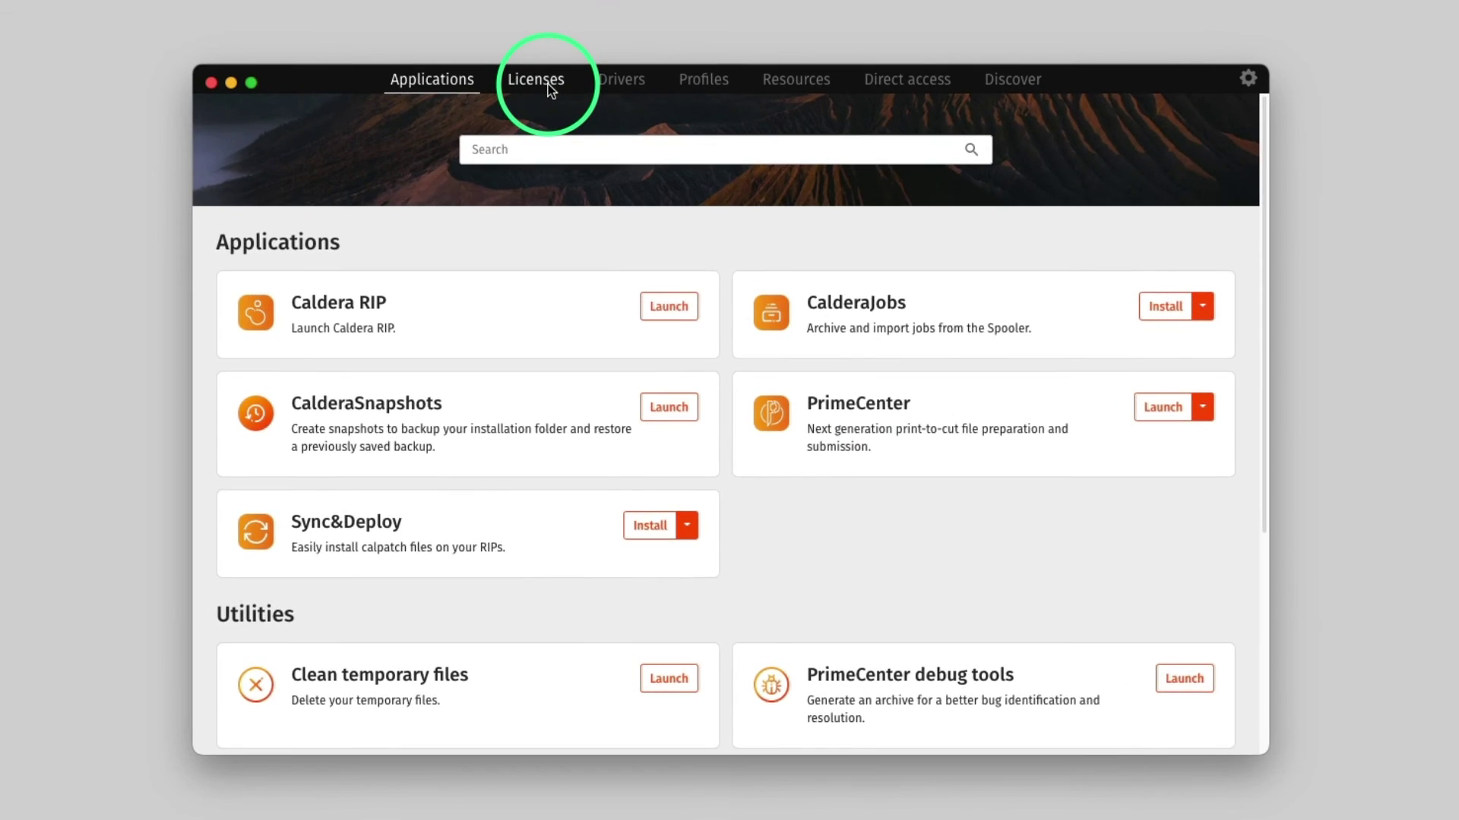
# Apply the downloaded .V2C activation file from Downloads in CalderaDock's Licenses tab
pyautogui.click(550, 90)
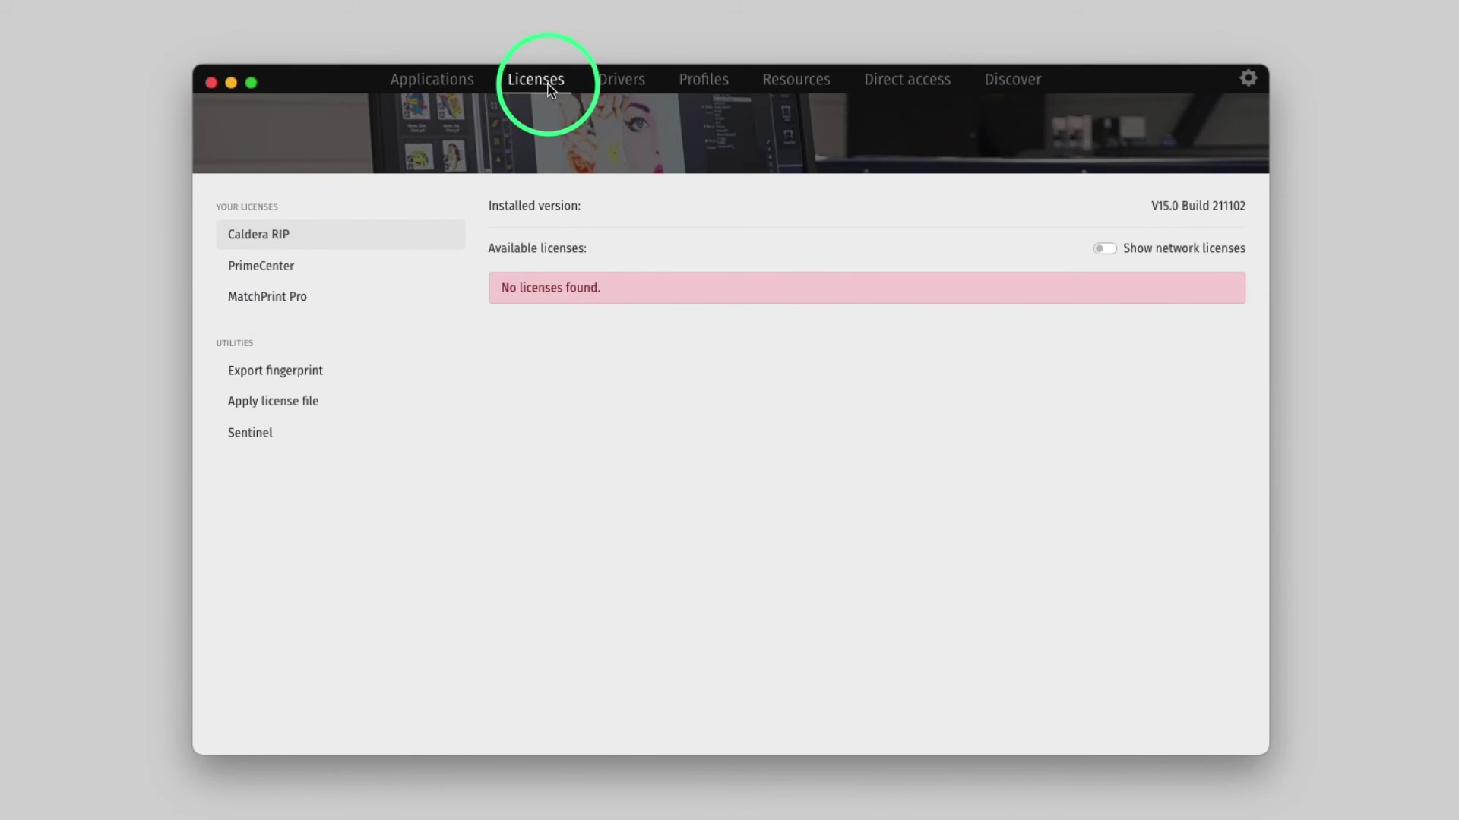
pyautogui.click(346, 408)
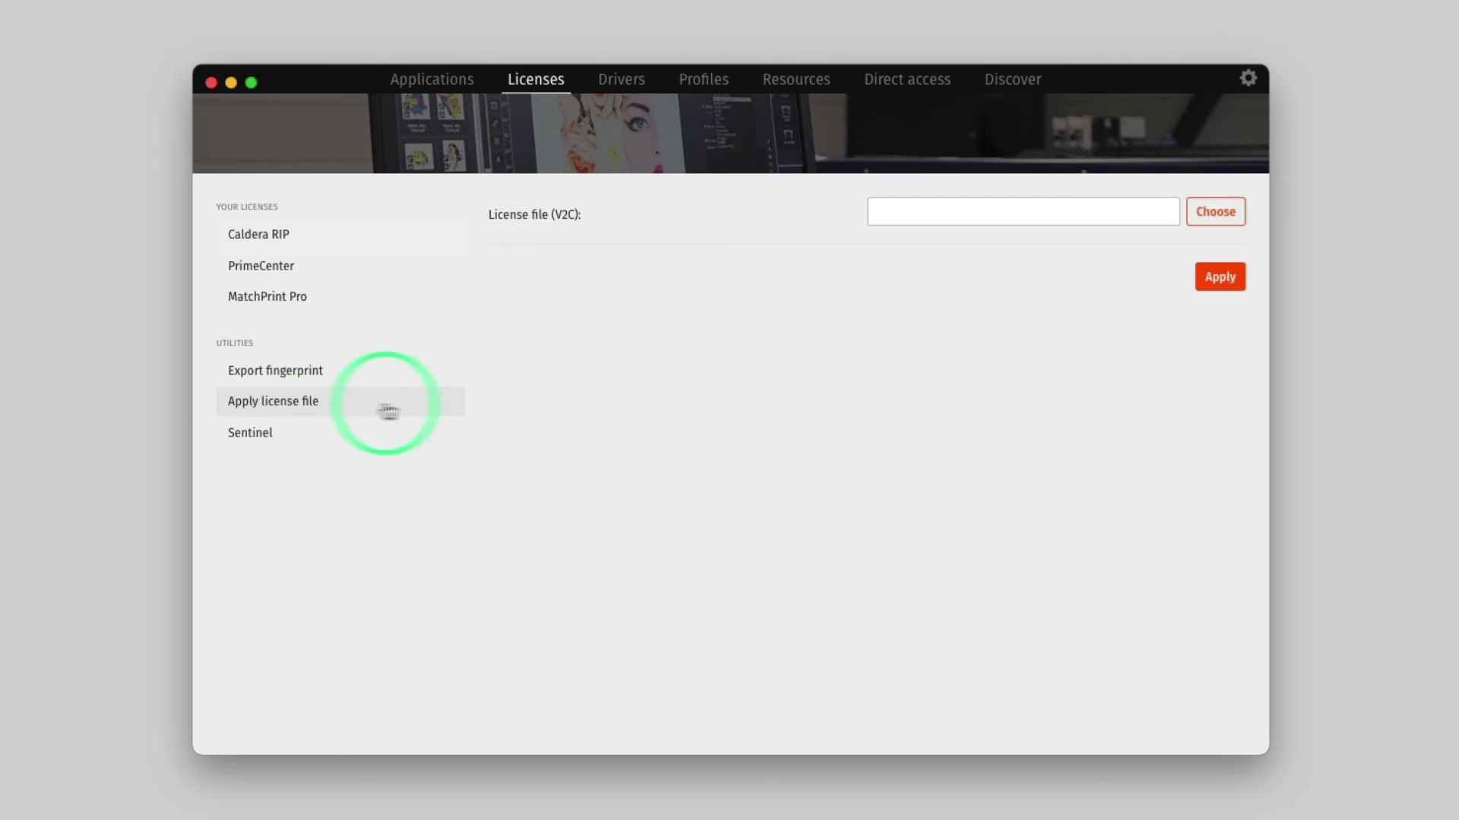
pyautogui.click(1211, 227)
pyautogui.click(751, 135)
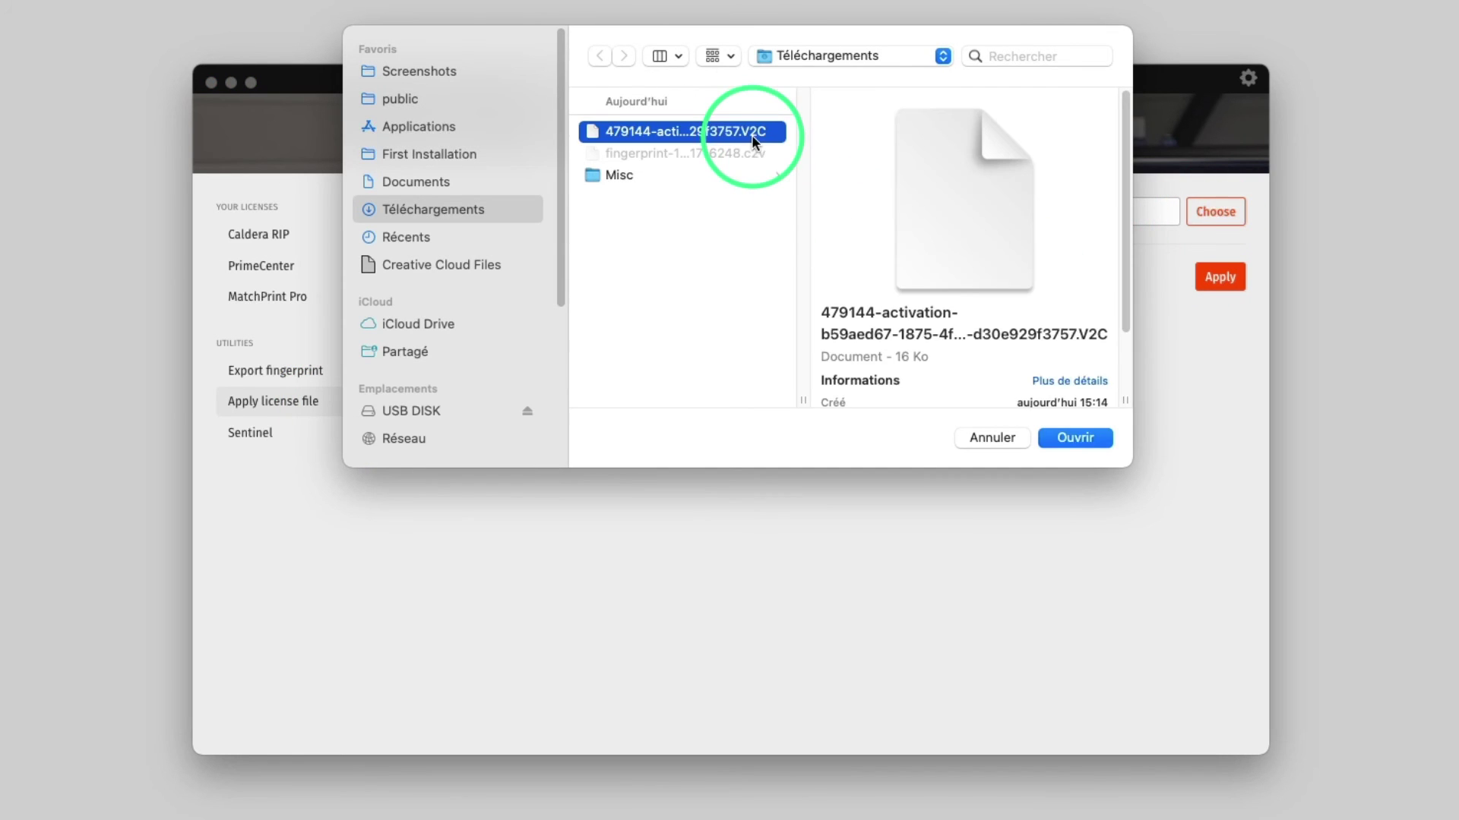
pyautogui.click(1093, 439)
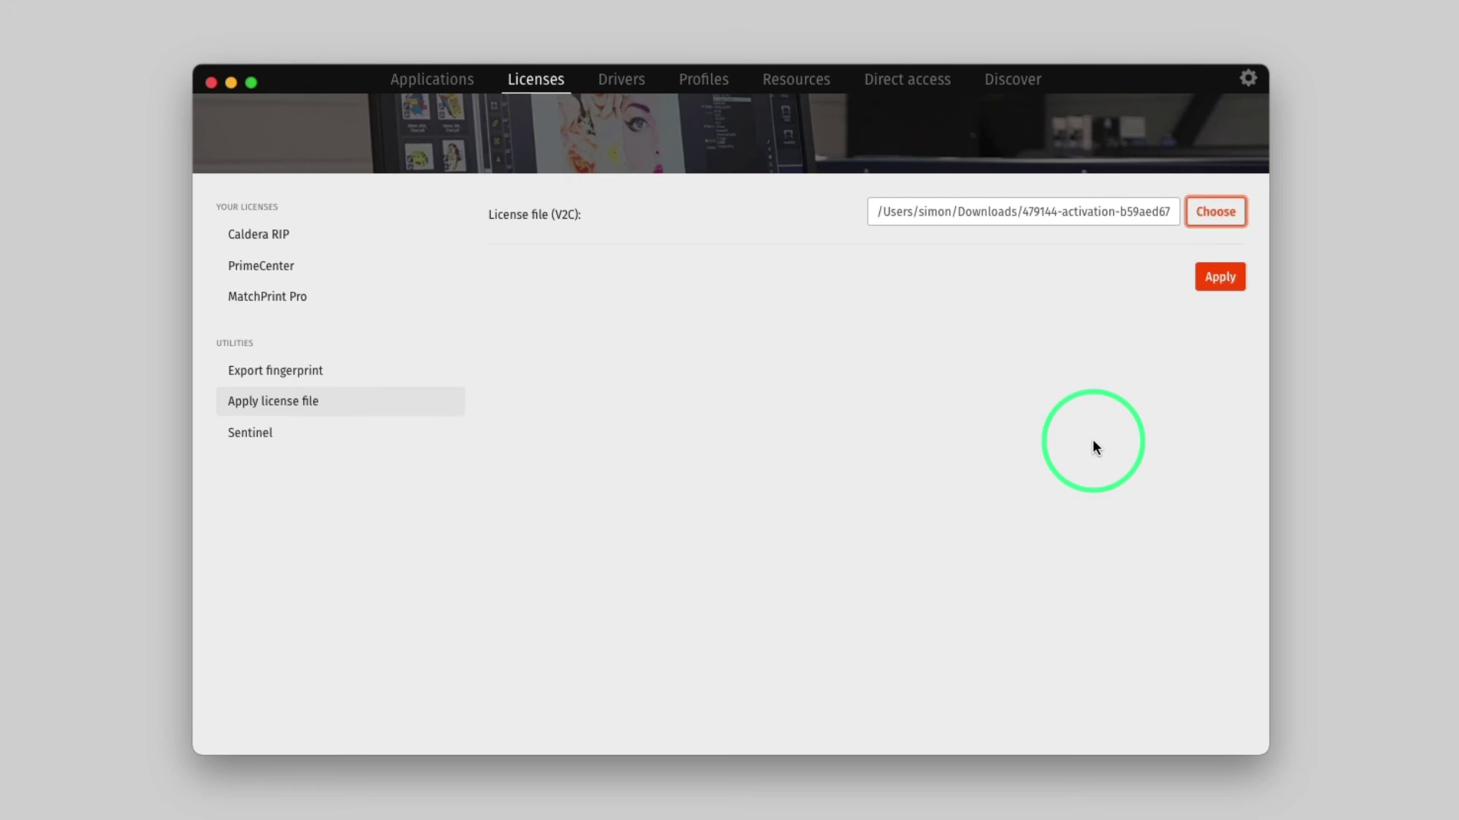
pyautogui.click(1221, 279)
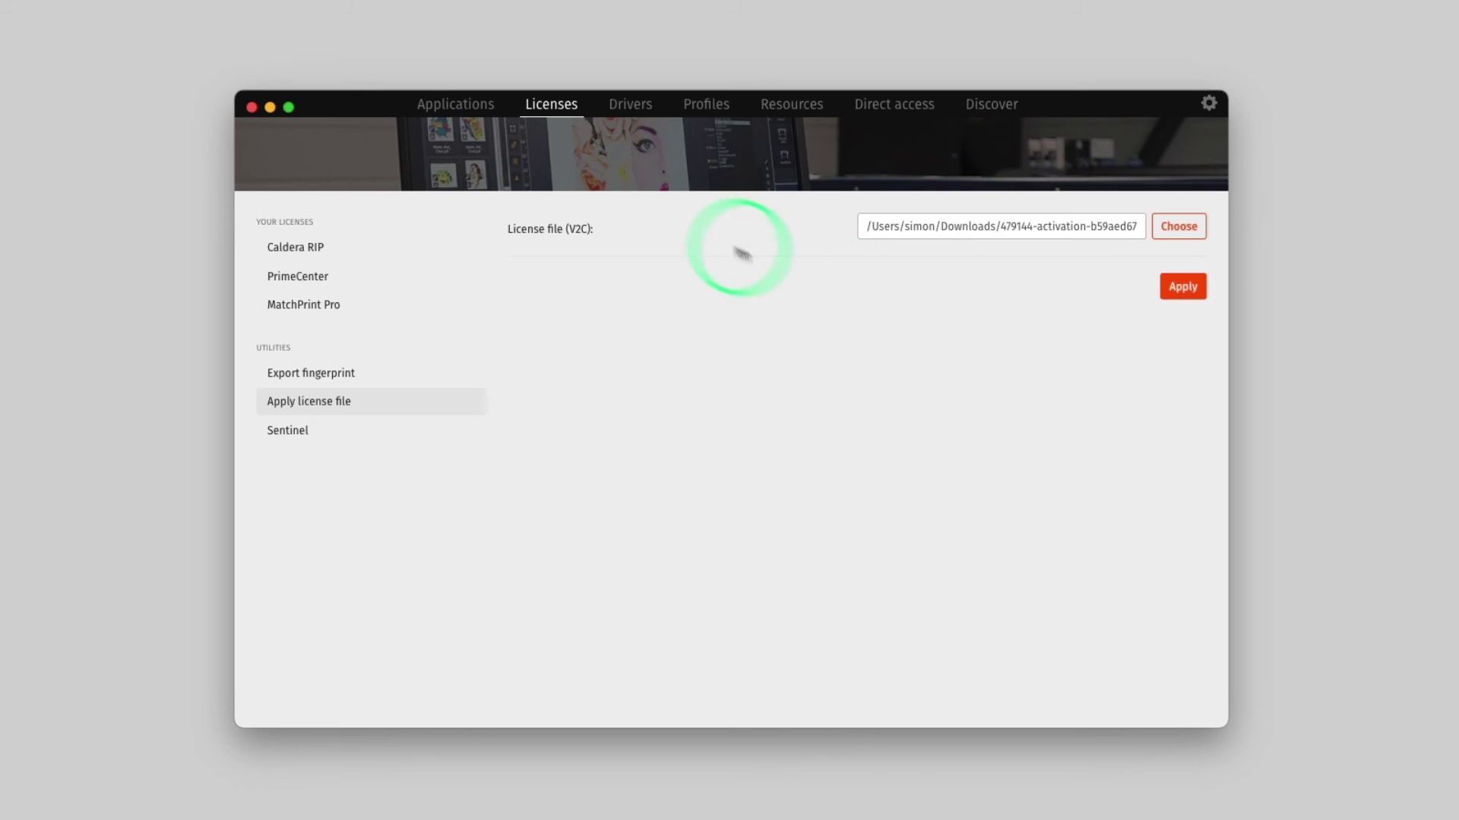
pyautogui.click(455, 108)
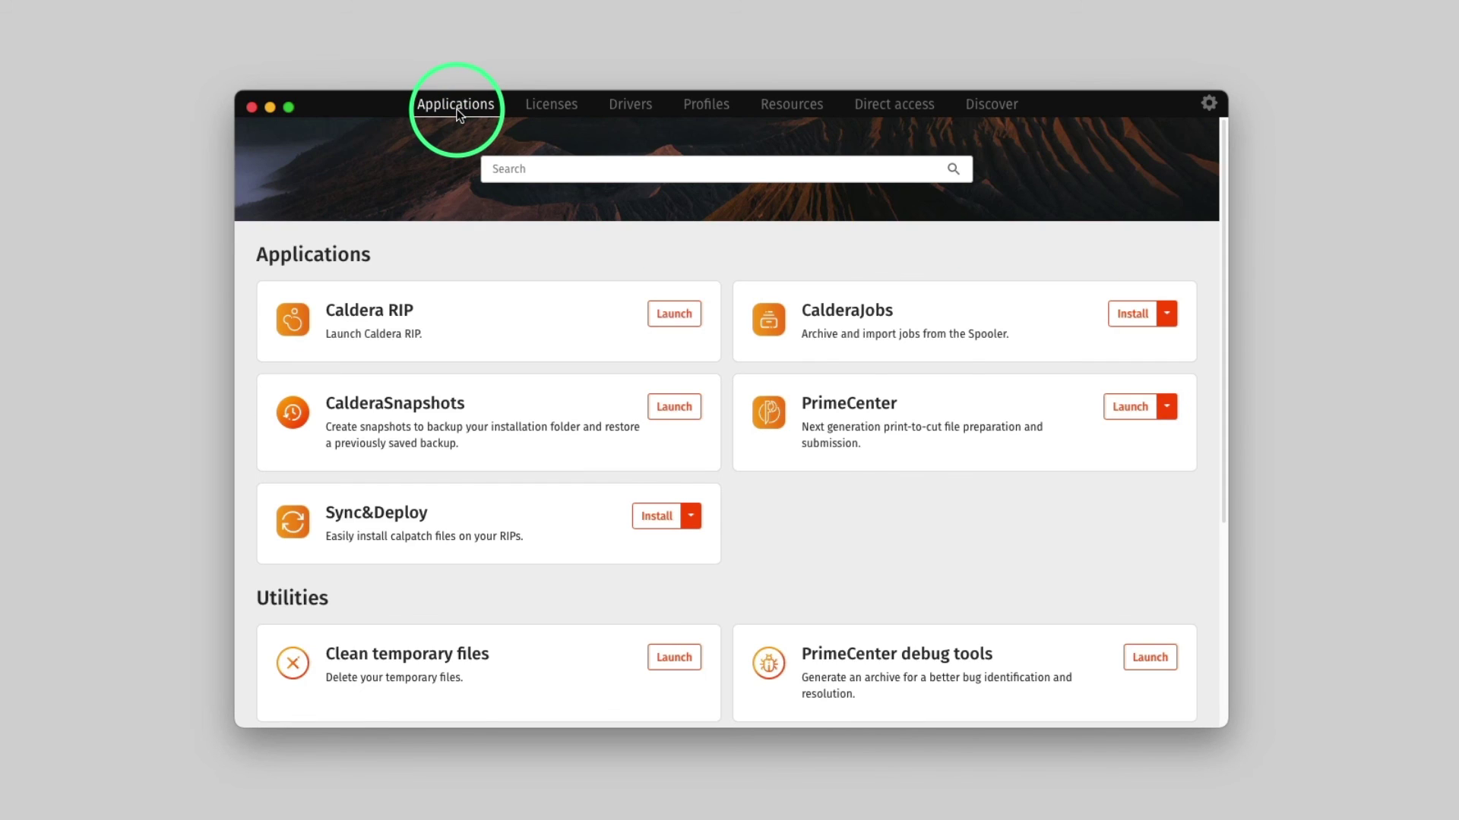
# Launch Caldera RIP, attach the installed software license under Manage licenses, and close both dialogs
pyautogui.click(665, 323)
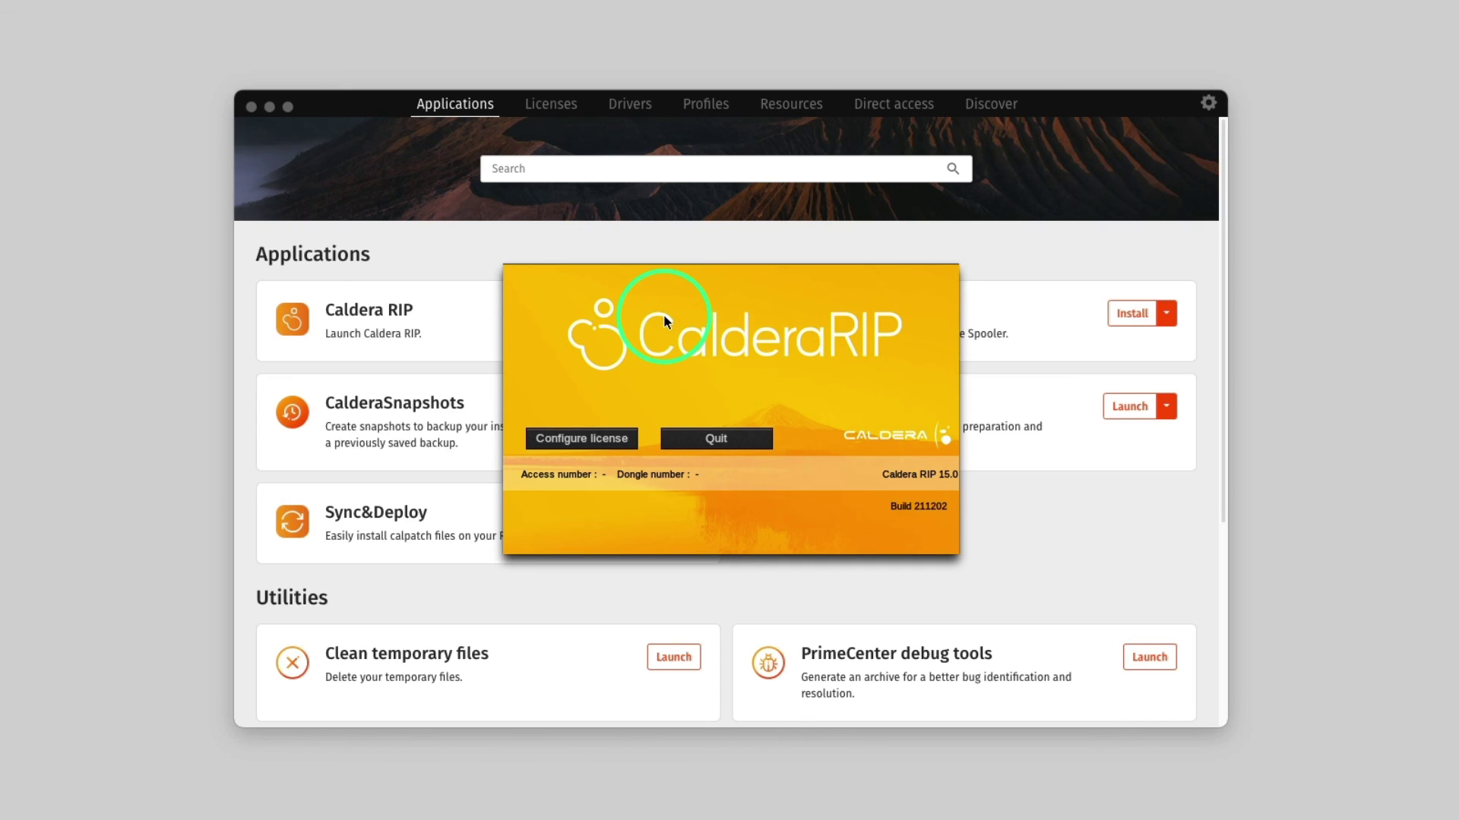
pyautogui.click(601, 441)
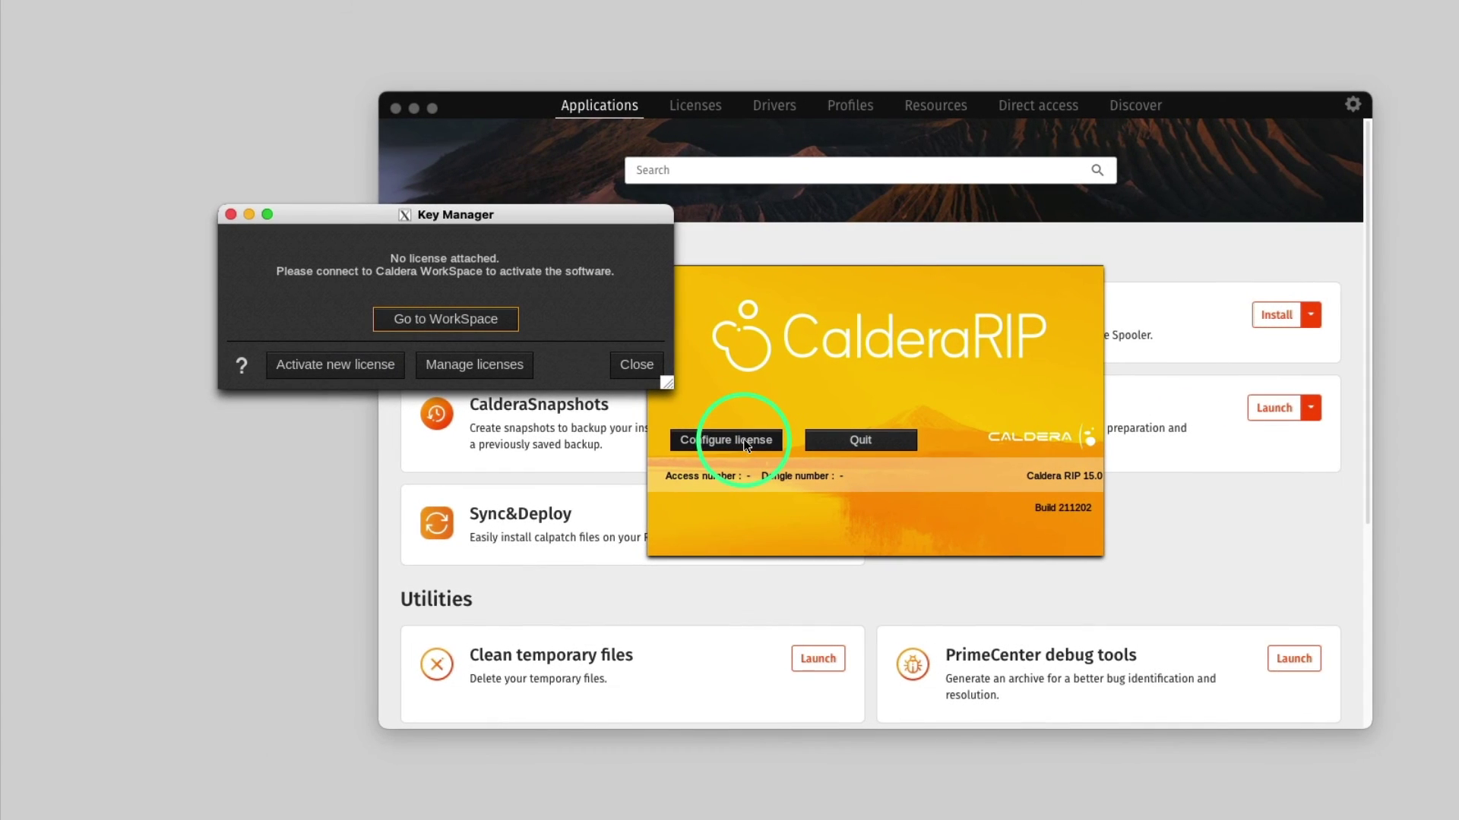
pyautogui.click(521, 365)
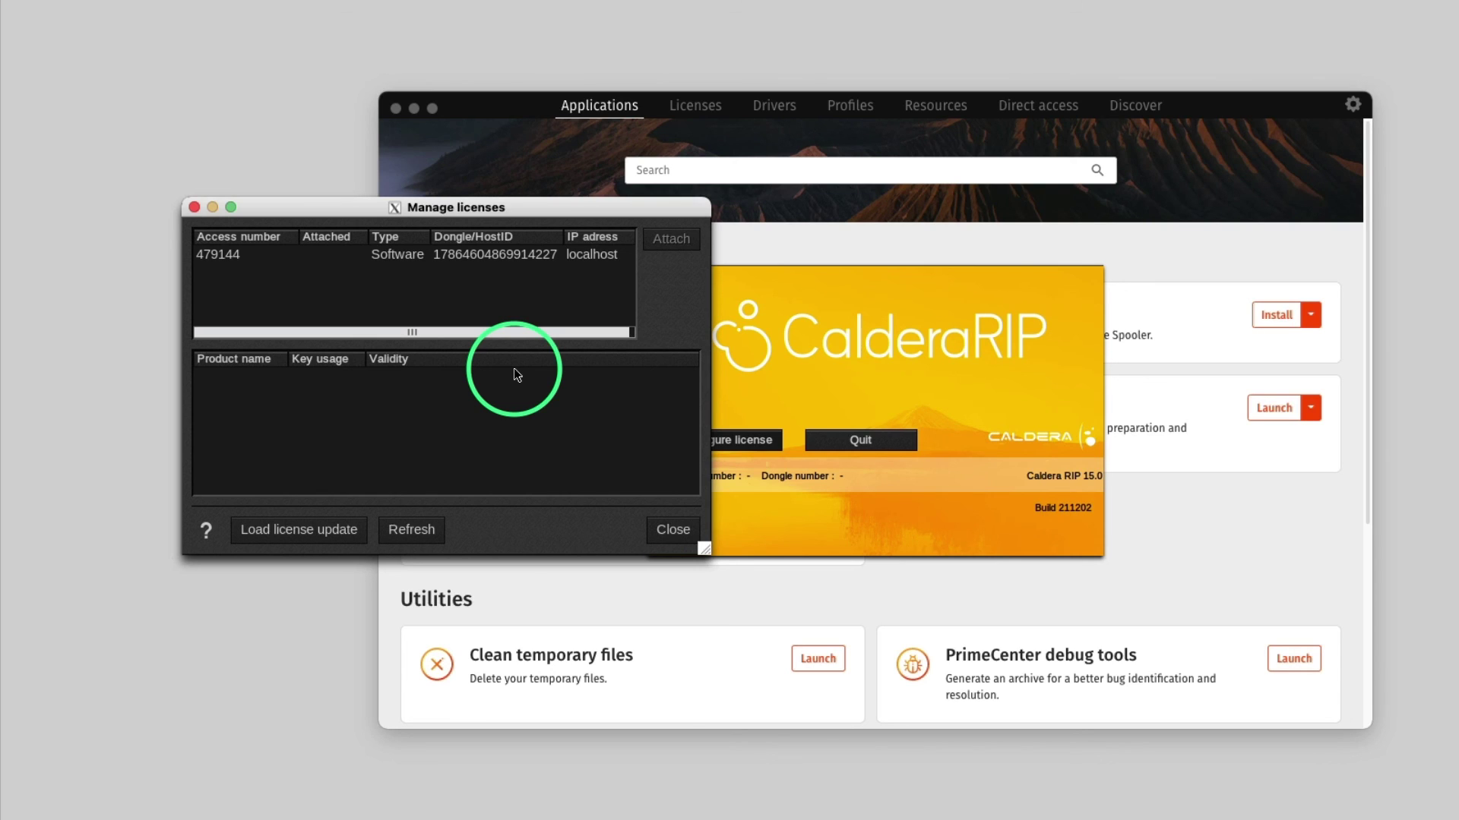
pyautogui.click(431, 258)
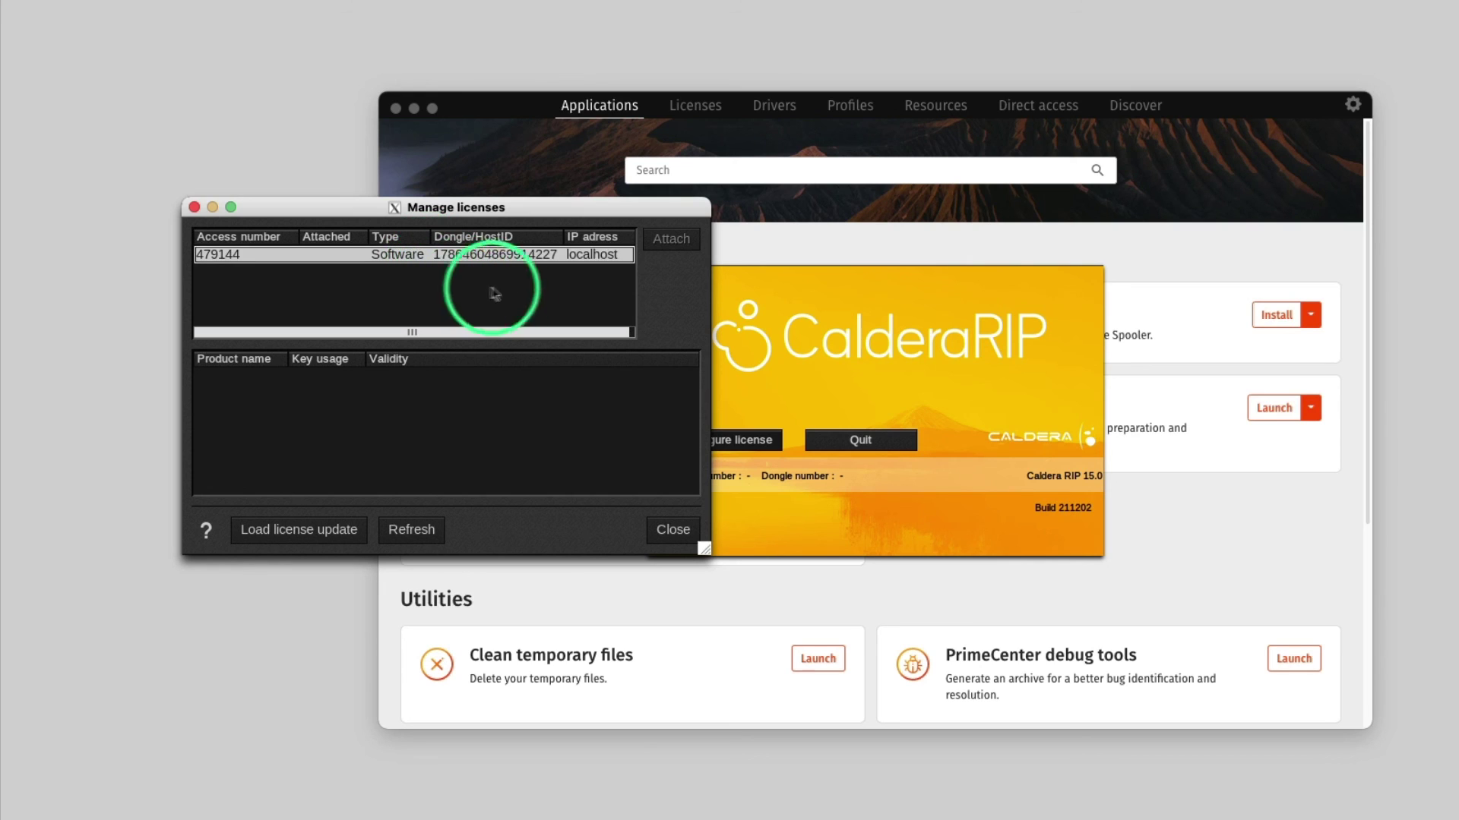
pyautogui.click(676, 243)
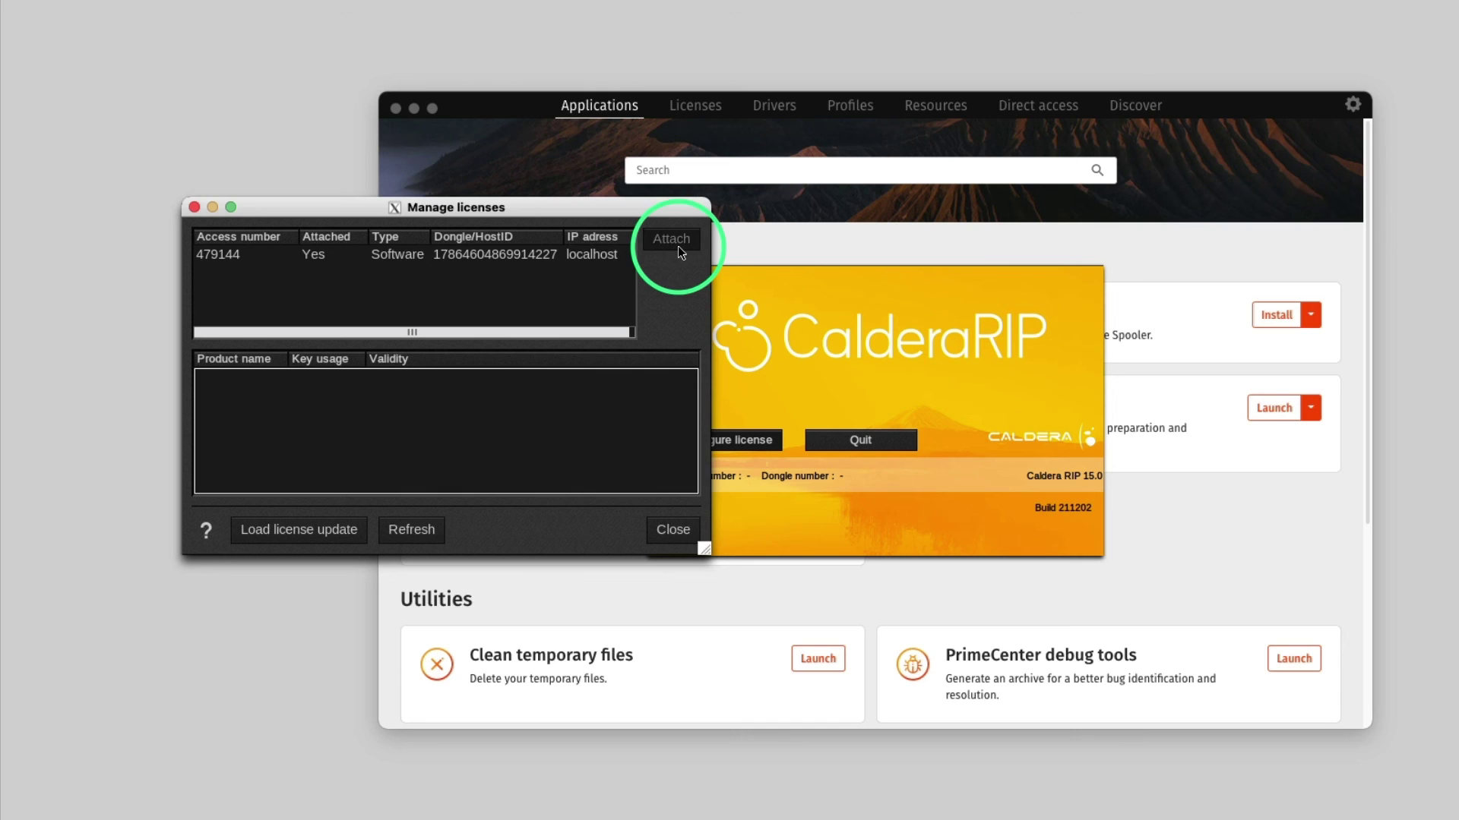
pyautogui.click(673, 529)
pyautogui.click(634, 366)
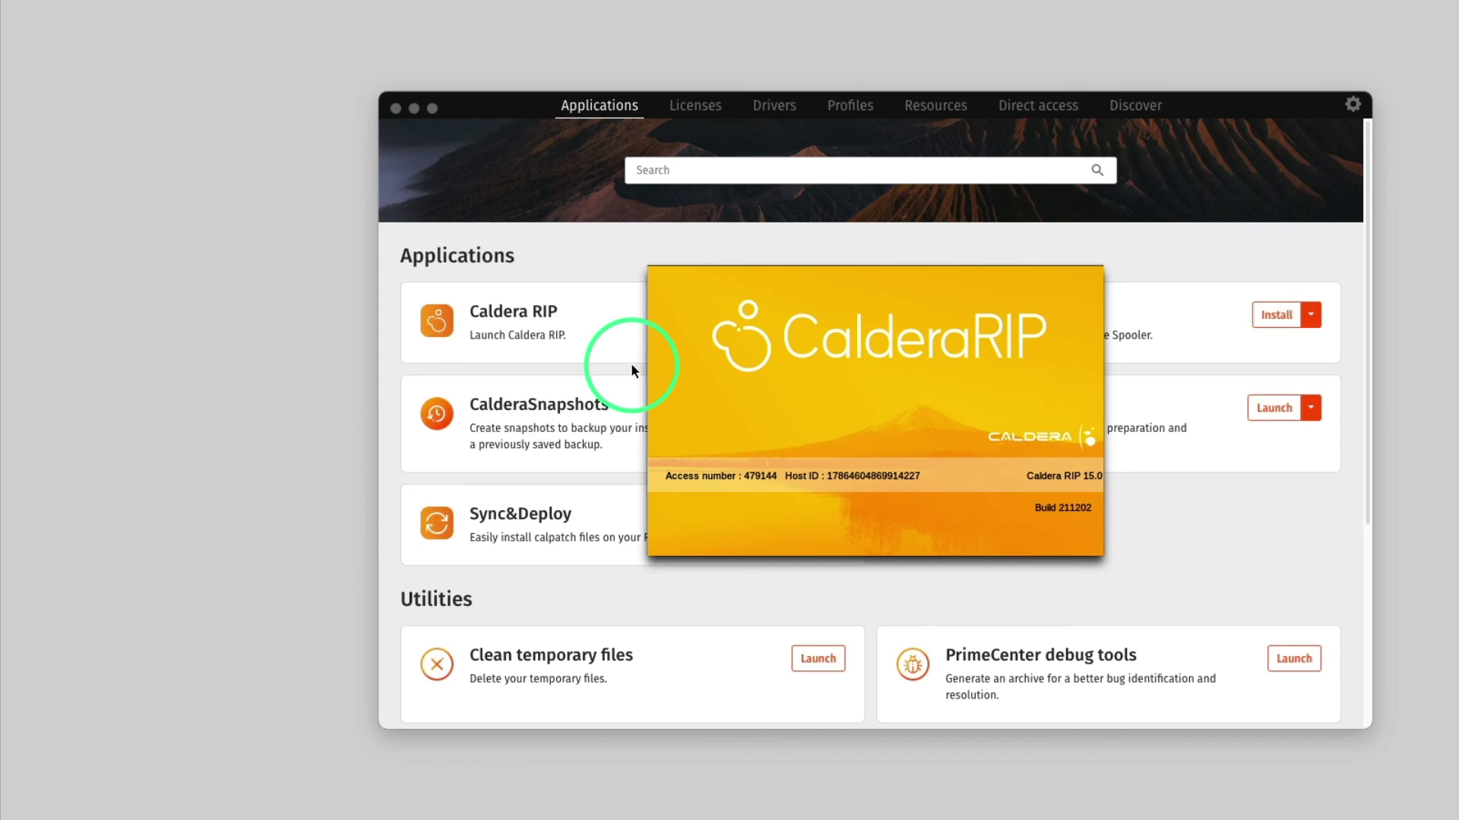